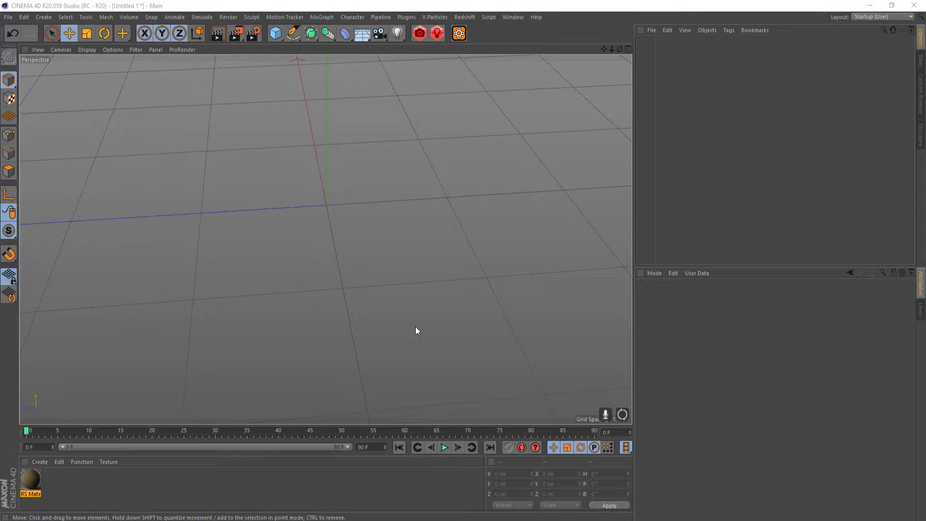
Step: Add a Plane object to the scene and apply the RS Material to it
{"action": "left_click_drag", "start_coordinate": [276, 35], "coordinate": [356, 67]}
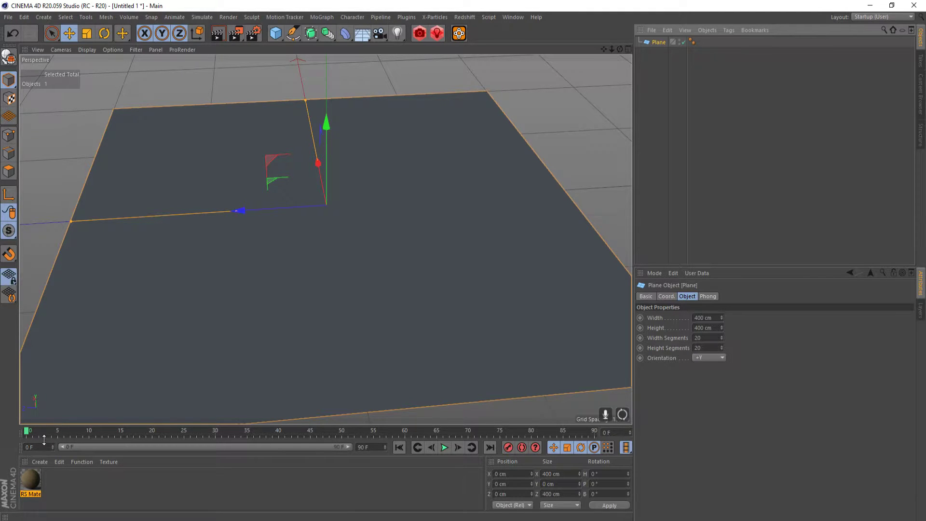
{"action": "left_click_drag", "start_coordinate": [37, 474], "coordinate": [129, 410]}
{"action": "left_click", "coordinate": [38, 479]}
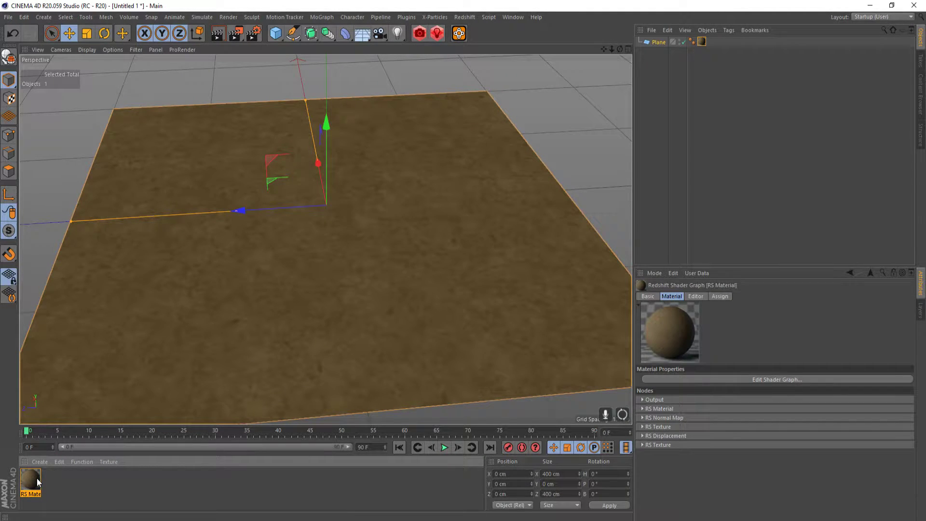
Step: Examine how the texture, normal map and displacement nodes are connected in the RS Material's shader graph, including the RS Displacement settings
{"action": "double_click", "coordinate": [31, 480]}
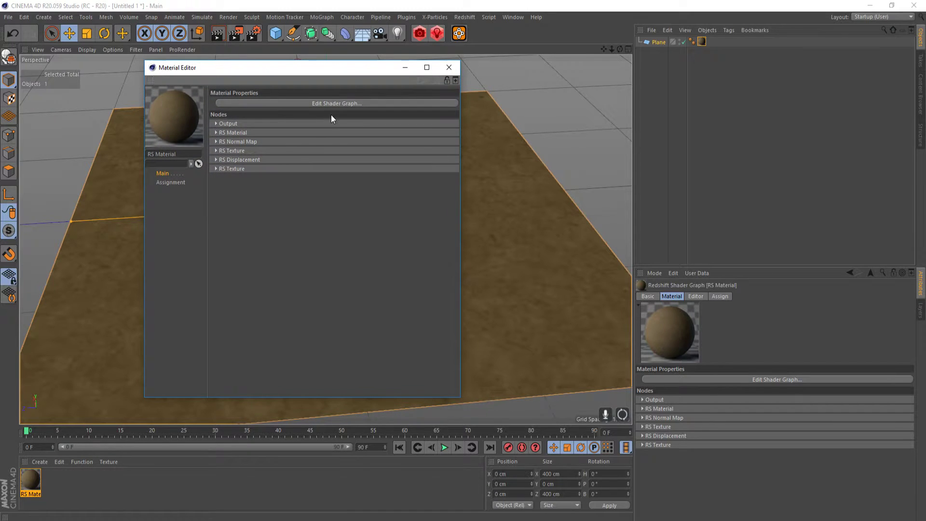
{"action": "left_click", "coordinate": [340, 103]}
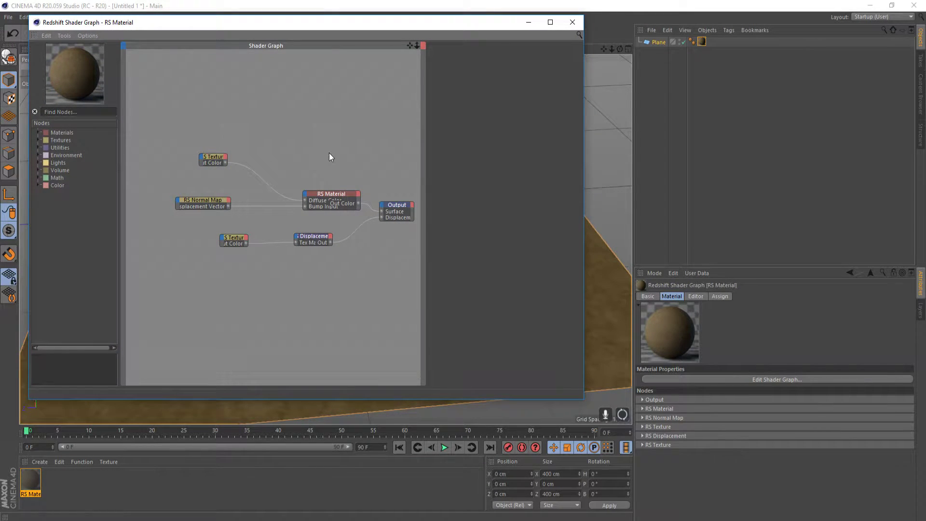
{"action": "scroll", "coordinate": [330, 153], "scroll_direction": "up", "scroll_amount": 3}
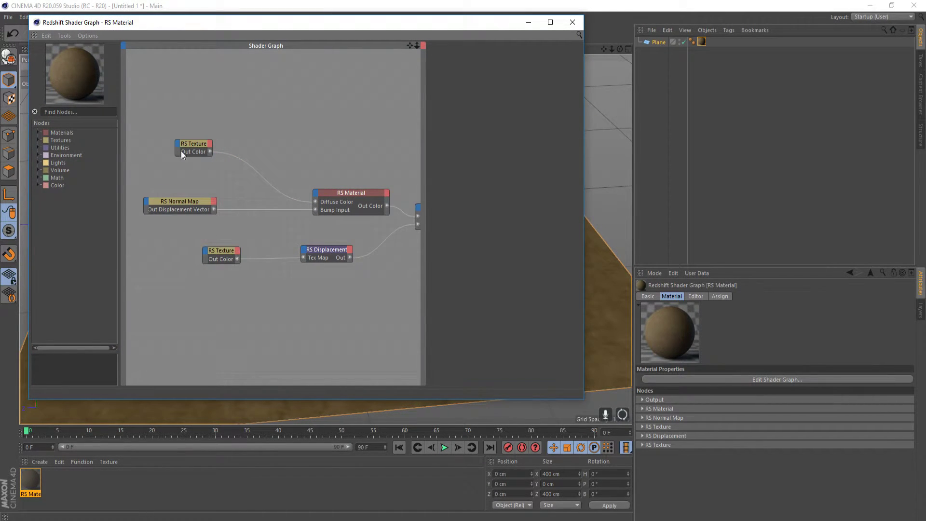
{"action": "middle_click_drag", "start_coordinate": [300, 204], "coordinate": [273, 204]}
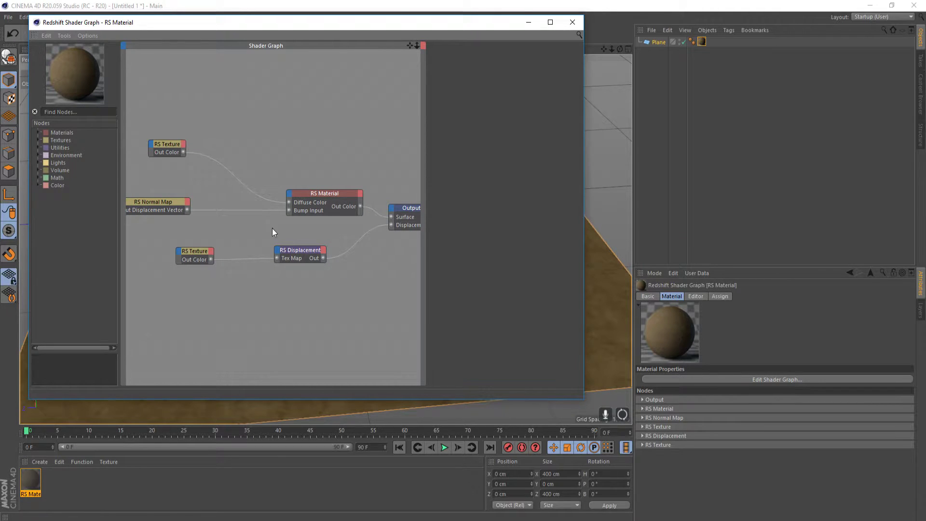
{"action": "left_click", "coordinate": [172, 204]}
{"action": "left_click", "coordinate": [245, 235]}
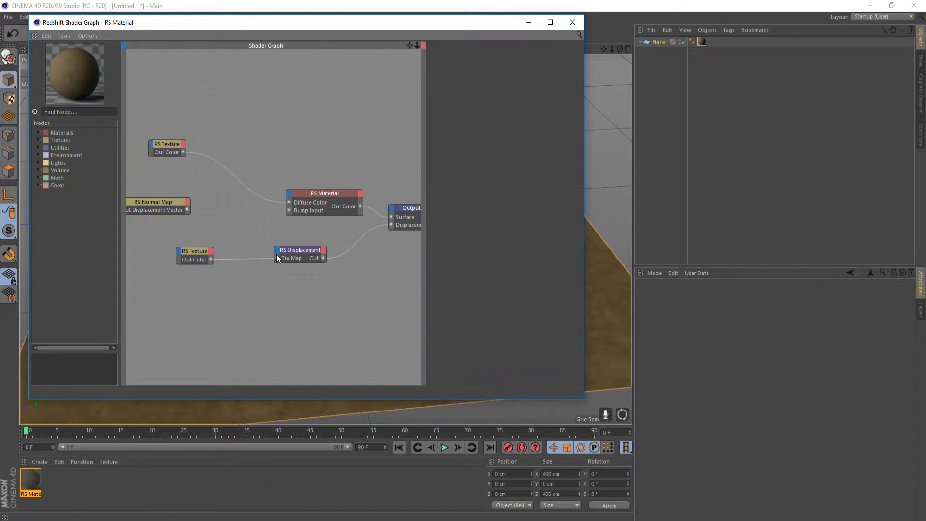
{"action": "left_click", "coordinate": [277, 257]}
{"action": "middle_click_drag", "start_coordinate": [296, 227], "coordinate": [258, 230]}
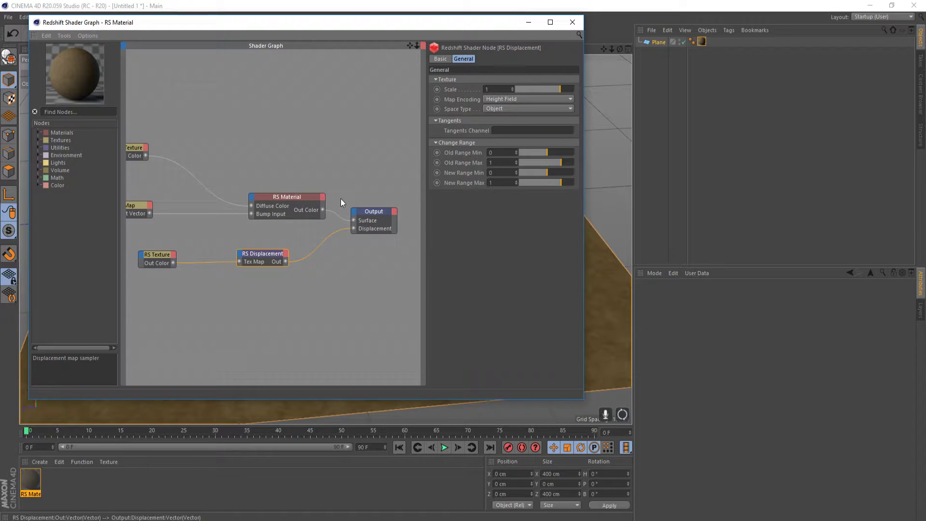
{"action": "left_click", "coordinate": [529, 23]}
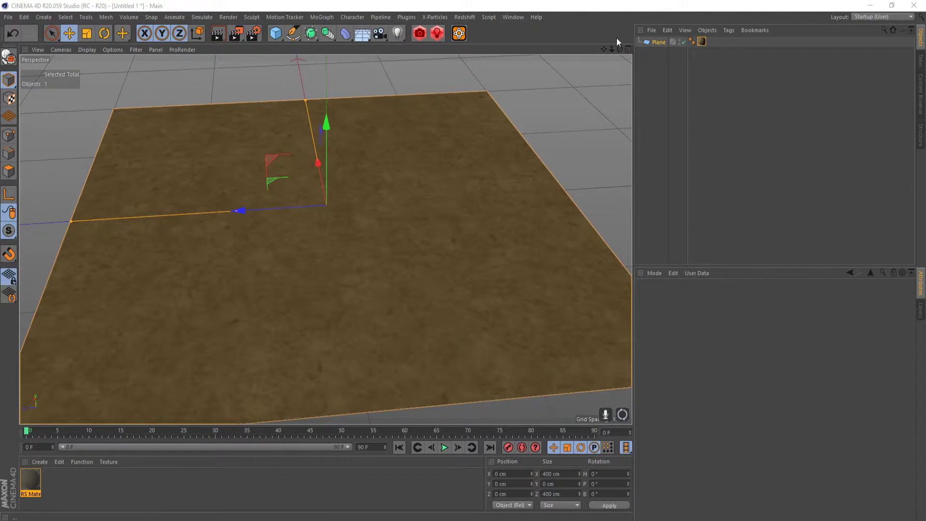
Step: Add a Redshift Object tag to the plane and show its geometry settings
{"action": "right_click", "coordinate": [658, 42]}
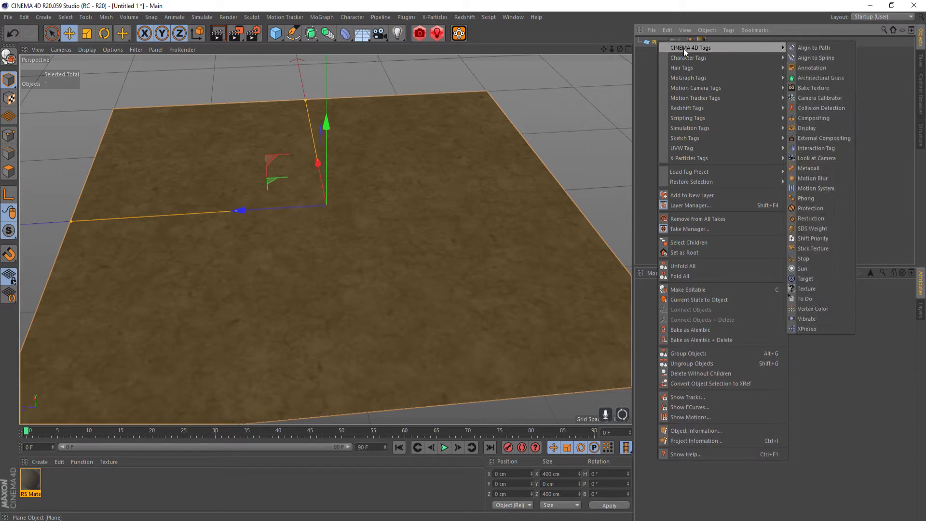
{"action": "mouse_move", "coordinate": [692, 111]}
{"action": "left_click", "coordinate": [818, 118]}
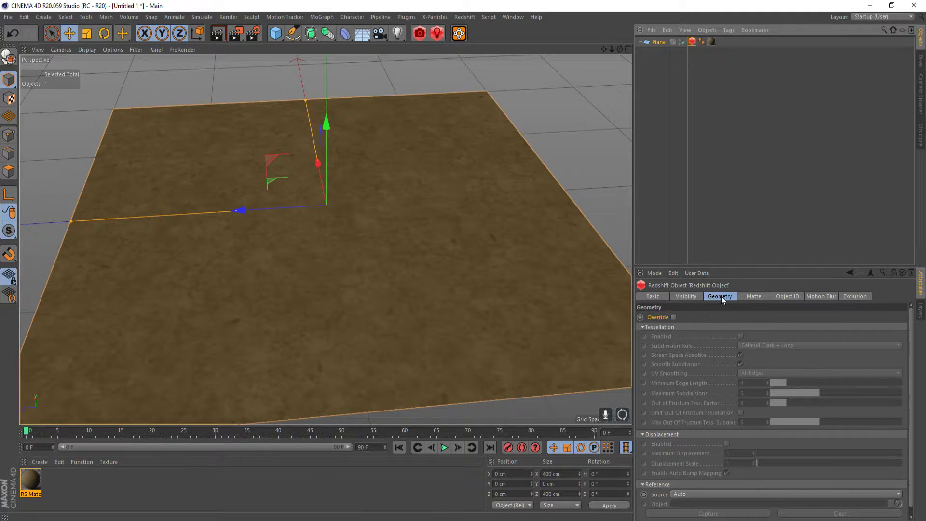
Step: Override the Redshift tag's geometry settings, enabling tessellation and displacement with a Maximum Displacement of 5
{"action": "left_click", "coordinate": [674, 318]}
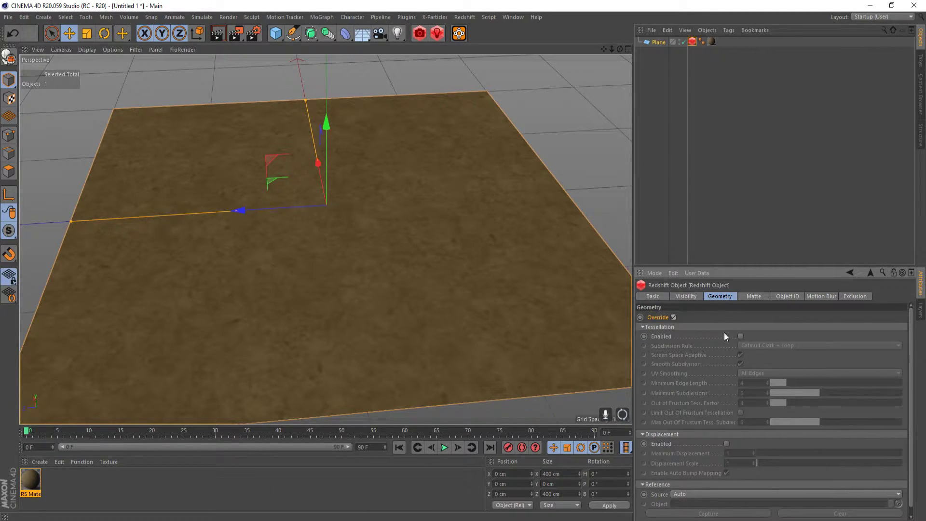
{"action": "left_click", "coordinate": [742, 336]}
{"action": "left_click", "coordinate": [726, 443]}
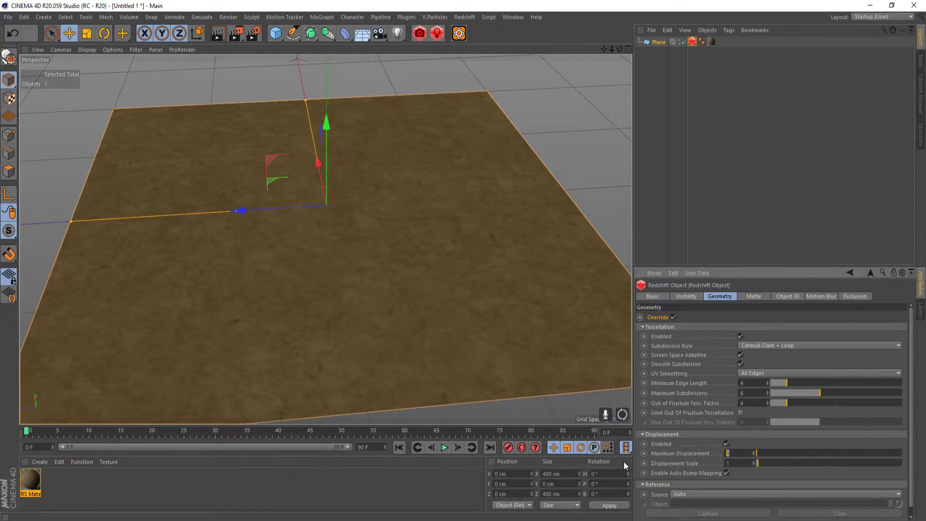
{"action": "type", "text": "5"}
{"action": "key", "text": "Return"}
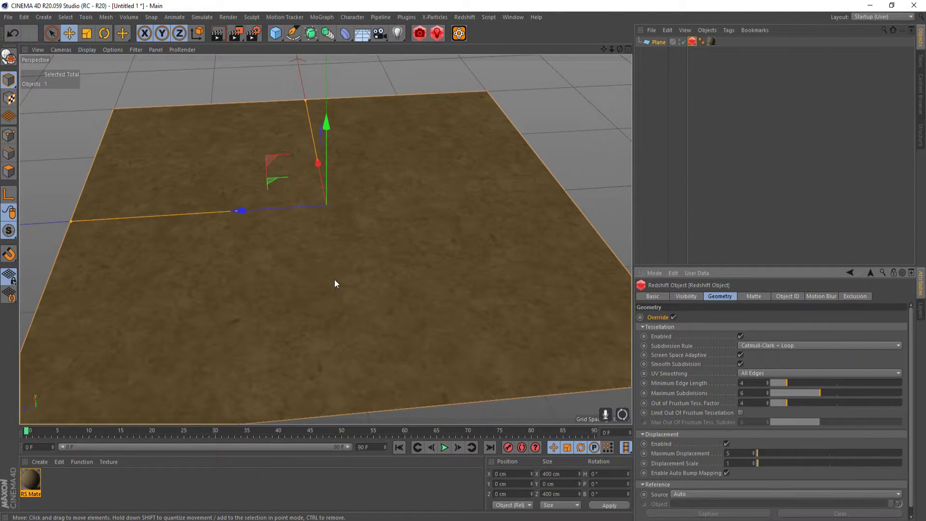
Step: Create a Null object and make it a child of the Plane
{"action": "right_click_drag", "start_coordinate": [351, 281], "coordinate": [337, 280], "text": "alt"}
{"action": "left_click_drag", "start_coordinate": [337, 280], "coordinate": [331, 276], "text": "alt"}
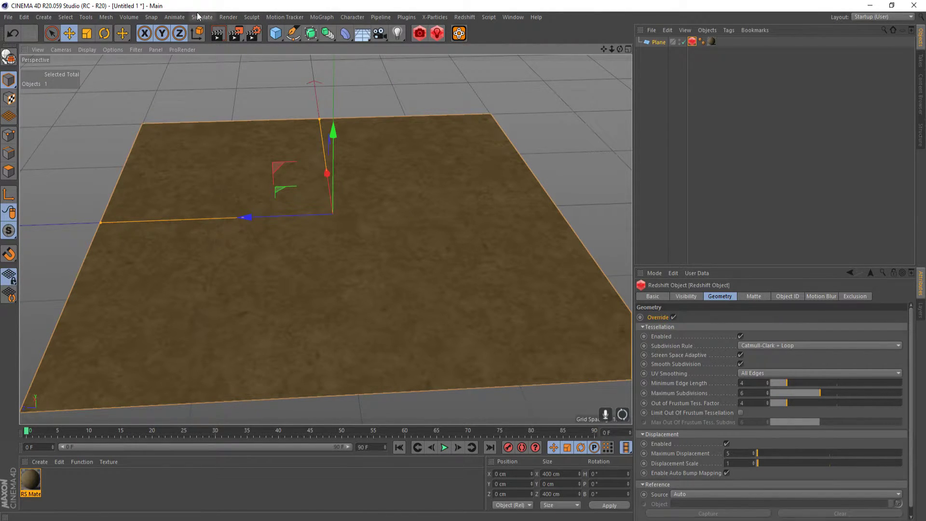
{"action": "left_click", "coordinate": [42, 17]}
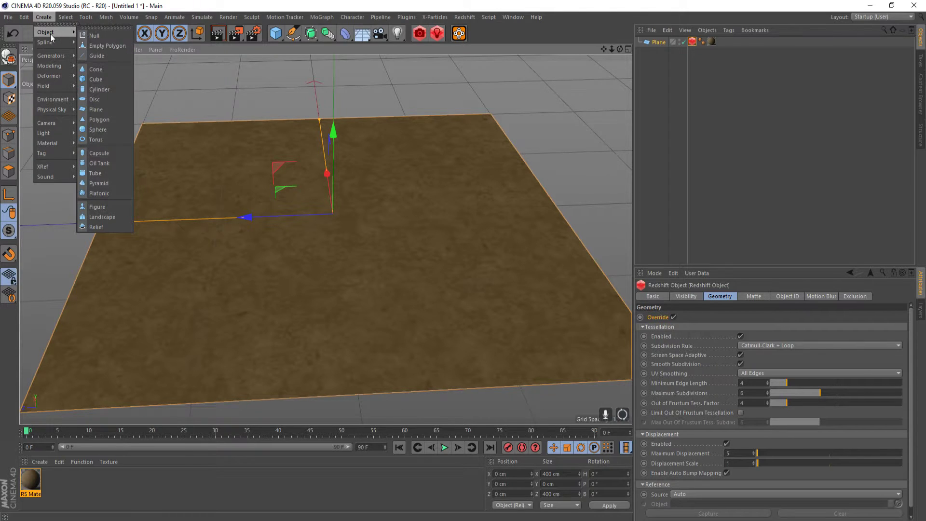
{"action": "mouse_move", "coordinate": [53, 32]}
{"action": "left_click", "coordinate": [106, 31]}
{"action": "mouse_move", "coordinate": [657, 42]}
{"action": "left_mouse_down"}
{"action": "mouse_move", "coordinate": [666, 62]}
{"action": "mouse_move", "coordinate": [662, 49]}
{"action": "left_mouse_up"}
{"action": "left_click", "coordinate": [658, 42]}
Step: Set the plane's texture tag offsets to 1% for Offset U and 2% for Offset V
{"action": "left_click", "coordinate": [714, 41]}
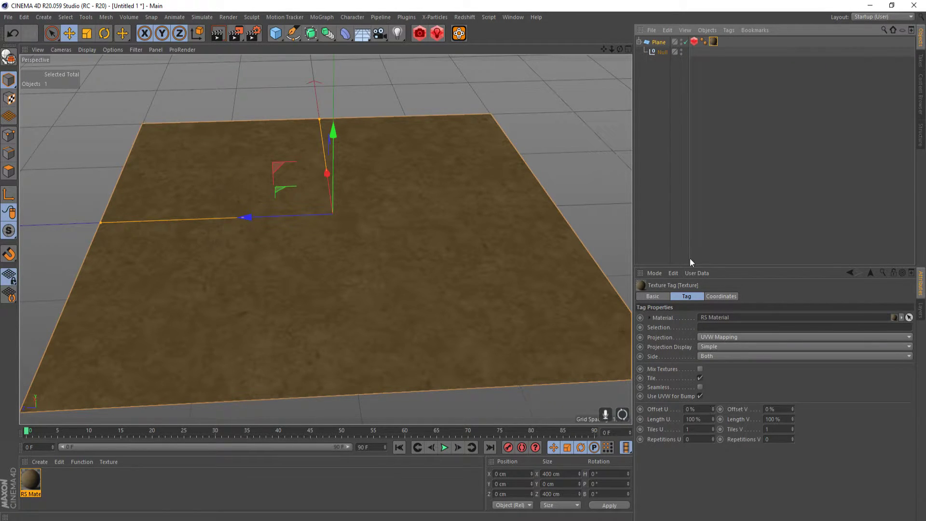
{"action": "left_click_drag", "start_coordinate": [714, 410], "coordinate": [714, 412]}
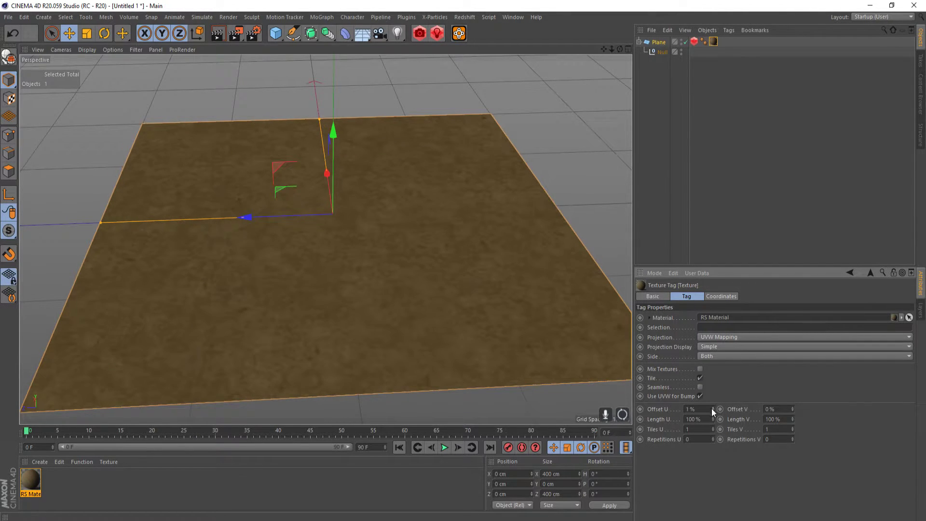
{"action": "left_click", "coordinate": [793, 408]}
Step: Reset Offset U and Offset V of the plane's texture tag to 0%
{"action": "left_click", "coordinate": [661, 53]}
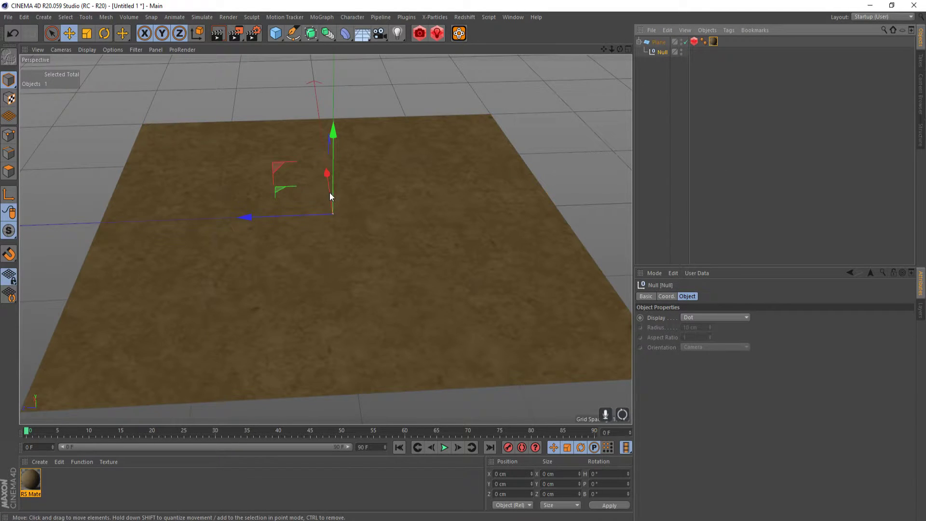
{"action": "left_click", "coordinate": [660, 43]}
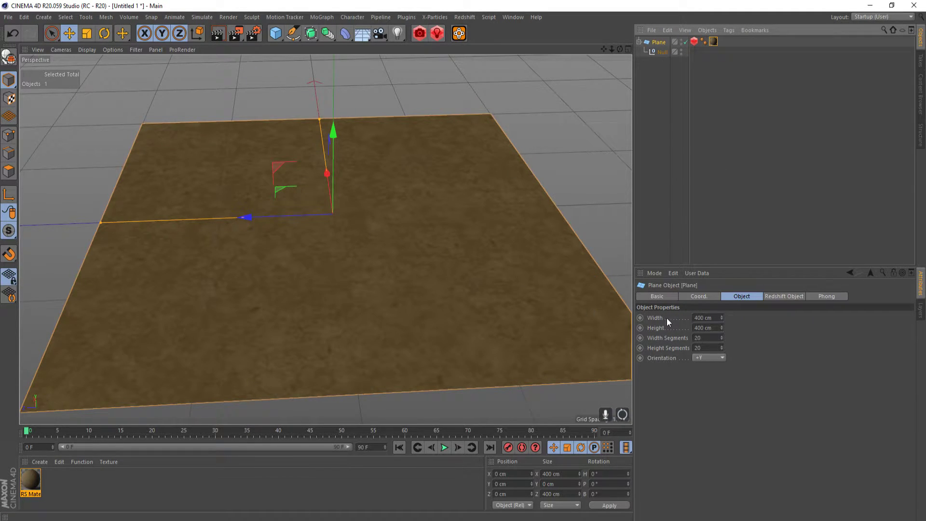
{"action": "left_click", "coordinate": [713, 41]}
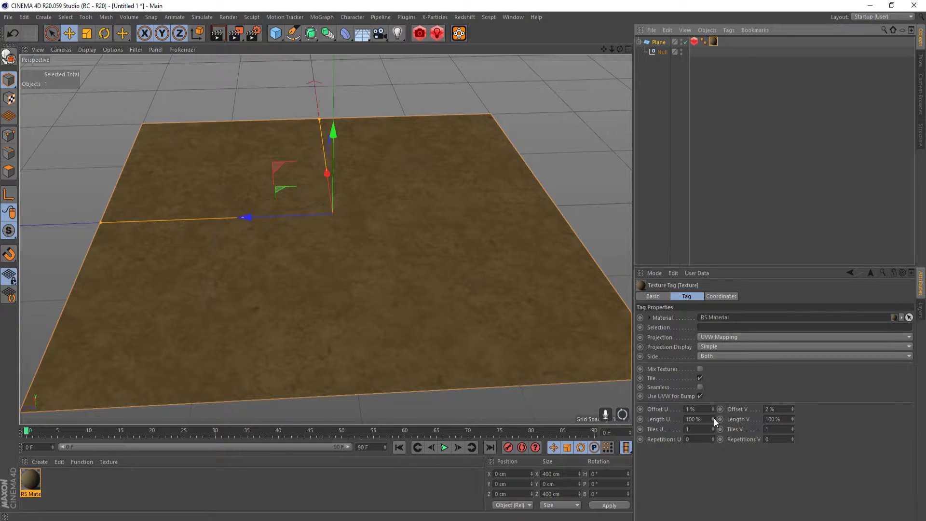
{"action": "left_click", "coordinate": [711, 410]}
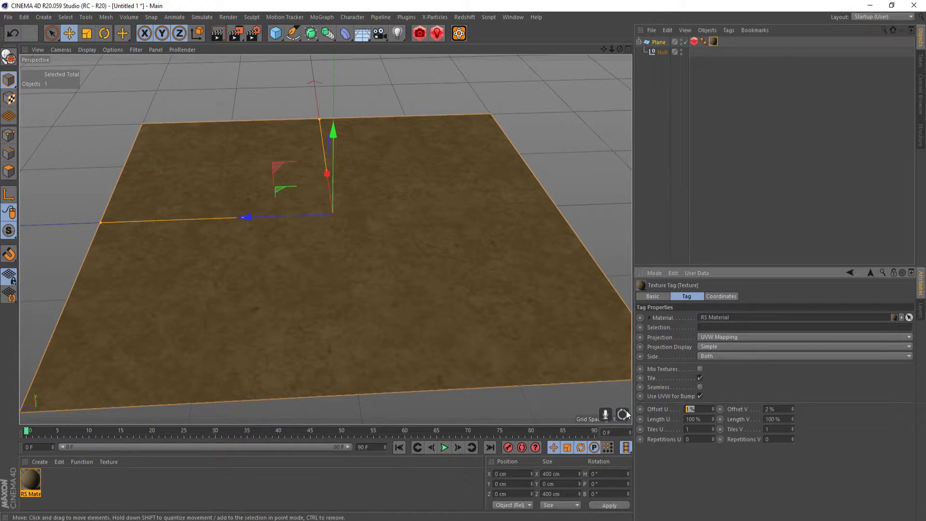
{"action": "left_click", "coordinate": [778, 409]}
{"action": "type", "text": "0"}
{"action": "key", "text": "Return"}
Step: Reopen the RS Material's shader graph and bring its whole node network into view
{"action": "double_click", "coordinate": [29, 481]}
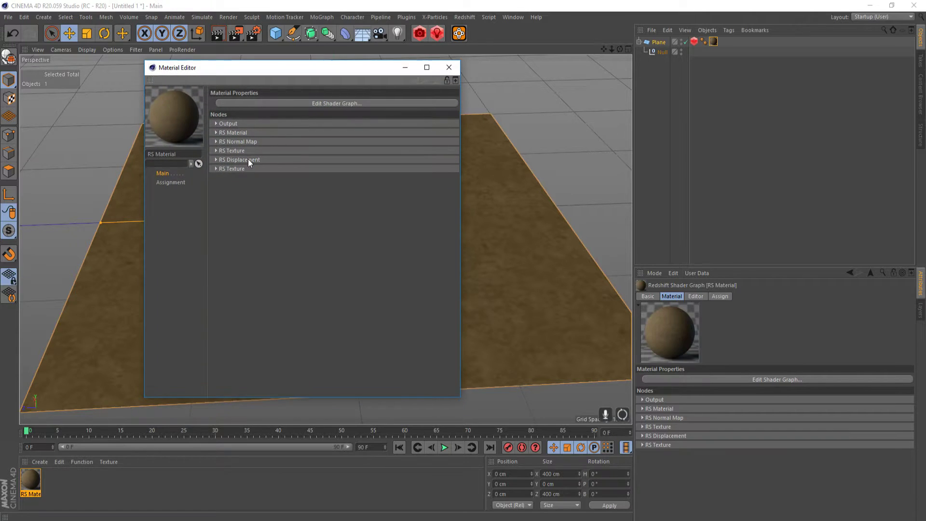
{"action": "left_click", "coordinate": [340, 103]}
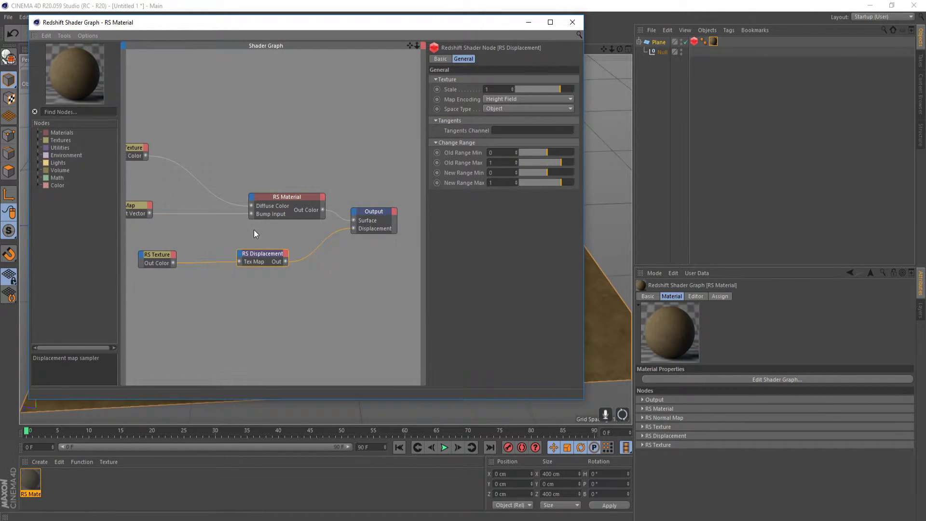
{"action": "middle_click_drag", "start_coordinate": [267, 215], "coordinate": [291, 202], "text": "alt"}
{"action": "scroll", "coordinate": [284, 201], "scroll_direction": "down", "scroll_amount": 1}
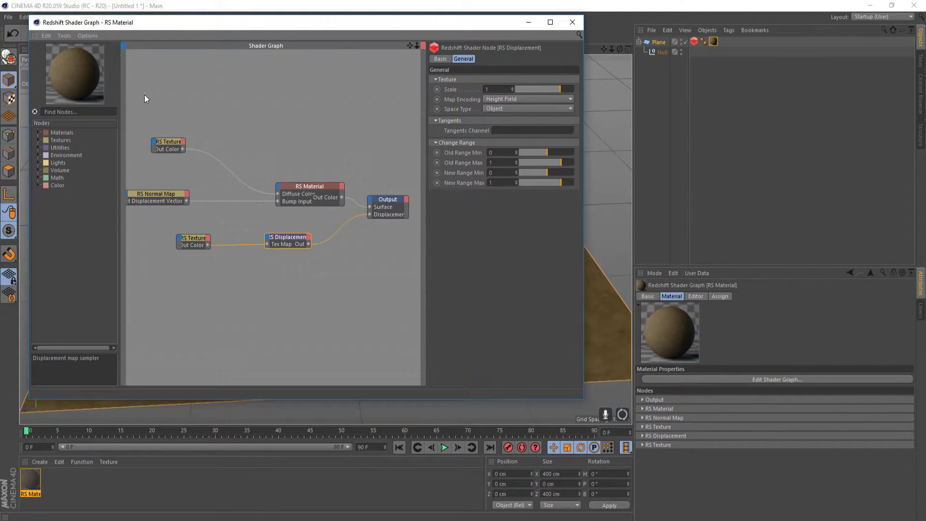
{"action": "left_click_drag", "start_coordinate": [144, 94], "coordinate": [404, 305]}
{"action": "right_click", "coordinate": [261, 281]}
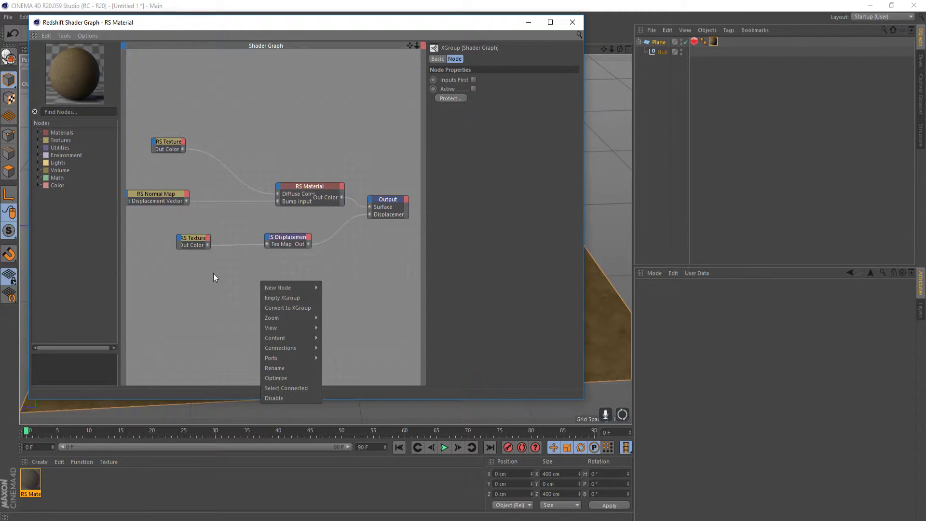
{"action": "mouse_move", "coordinate": [266, 290]}
{"action": "mouse_move", "coordinate": [332, 289]}
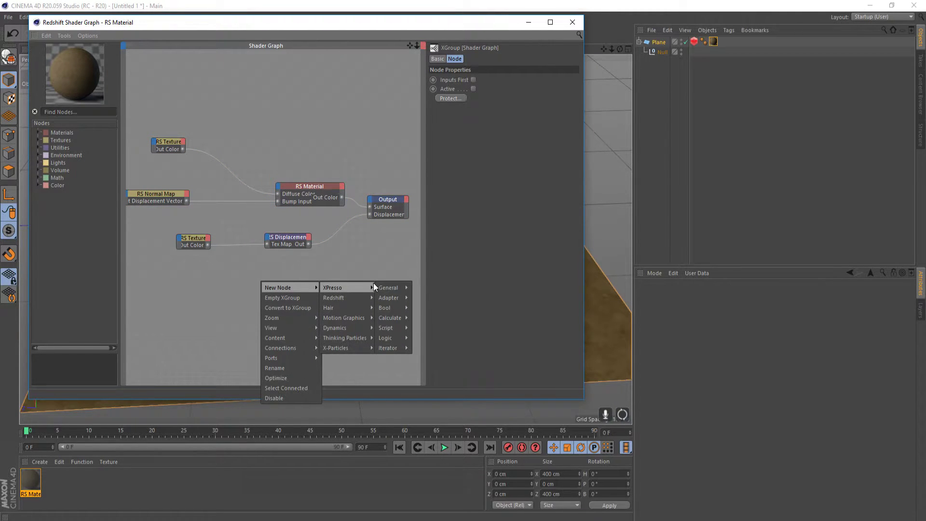
{"action": "mouse_move", "coordinate": [389, 287]}
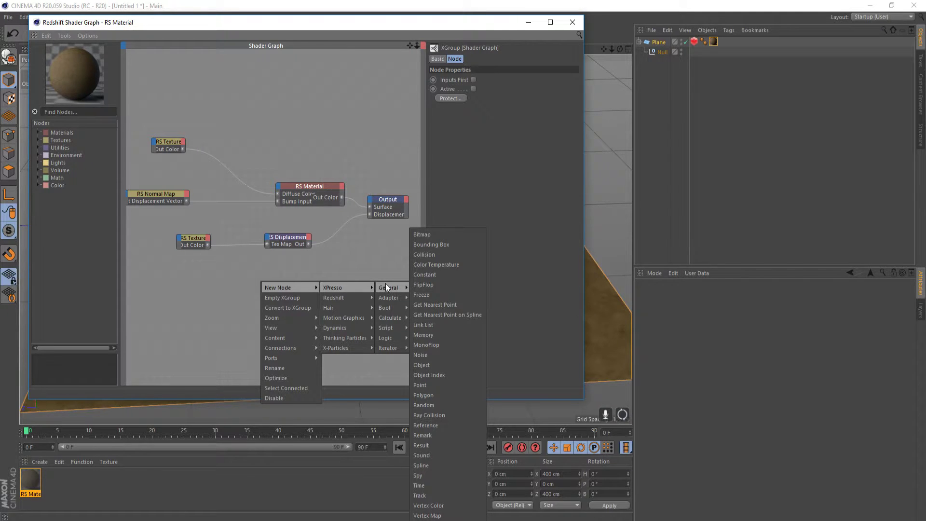
Step: Add an XPresso tag to the Plane and place its editor beside the material's shader graph
{"action": "right_click", "coordinate": [658, 43]}
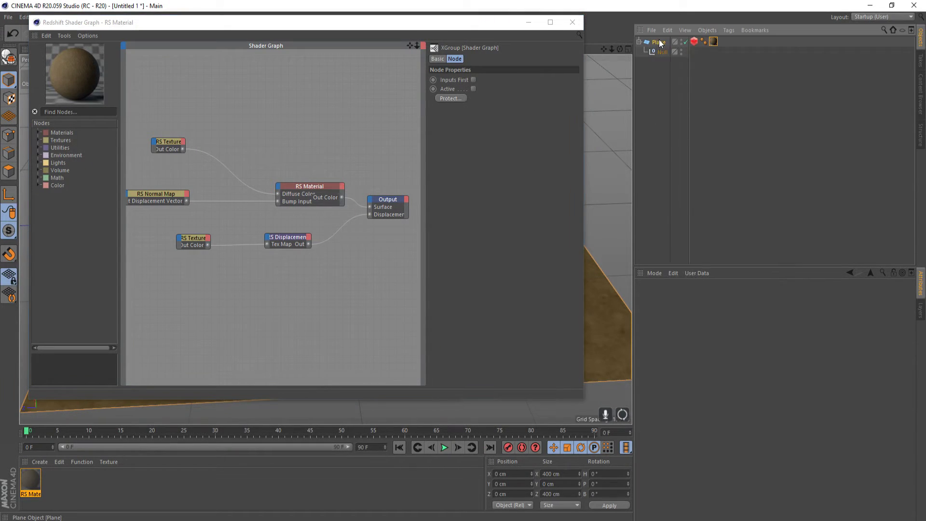
{"action": "mouse_move", "coordinate": [724, 46]}
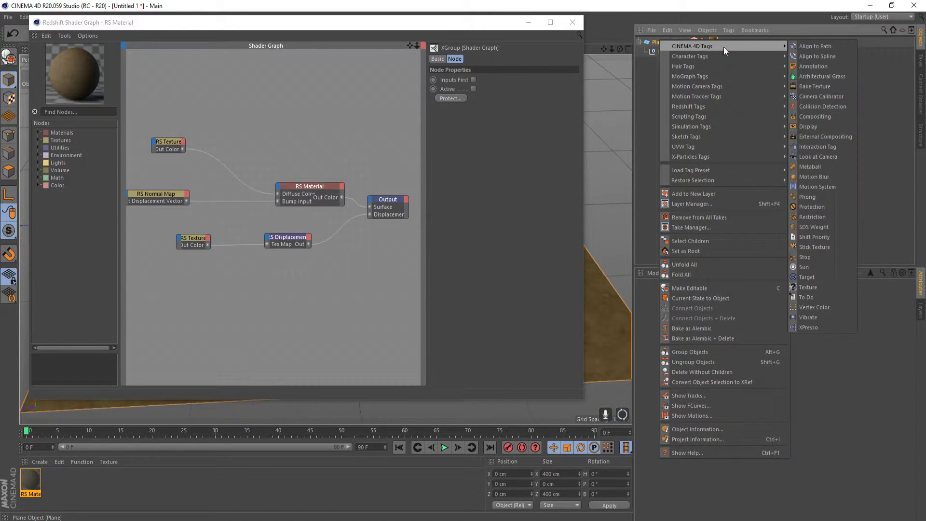
{"action": "left_click", "coordinate": [817, 326]}
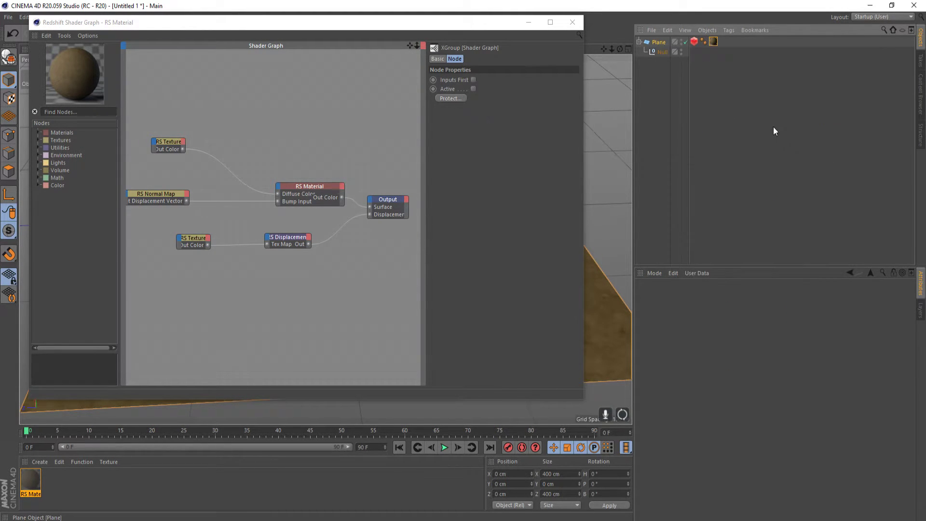
{"action": "right_click", "coordinate": [662, 46]}
{"action": "left_click", "coordinate": [832, 220]}
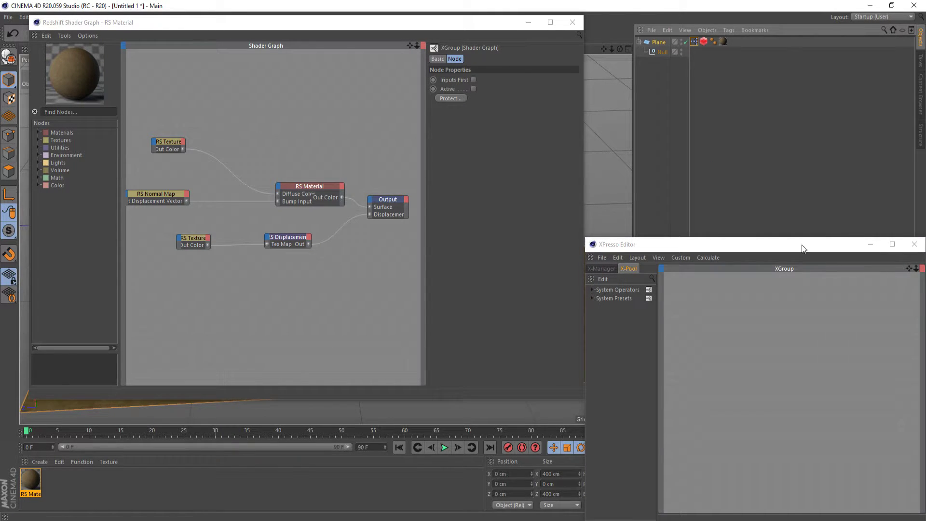
{"action": "left_click_drag", "start_coordinate": [810, 244], "coordinate": [654, 68]}
{"action": "right_click", "coordinate": [568, 211]}
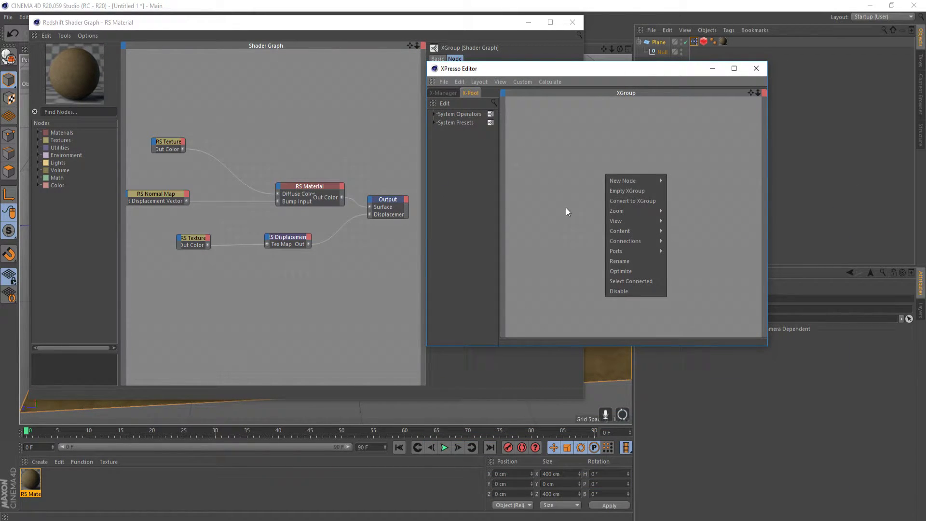
{"action": "left_click", "coordinate": [604, 148]}
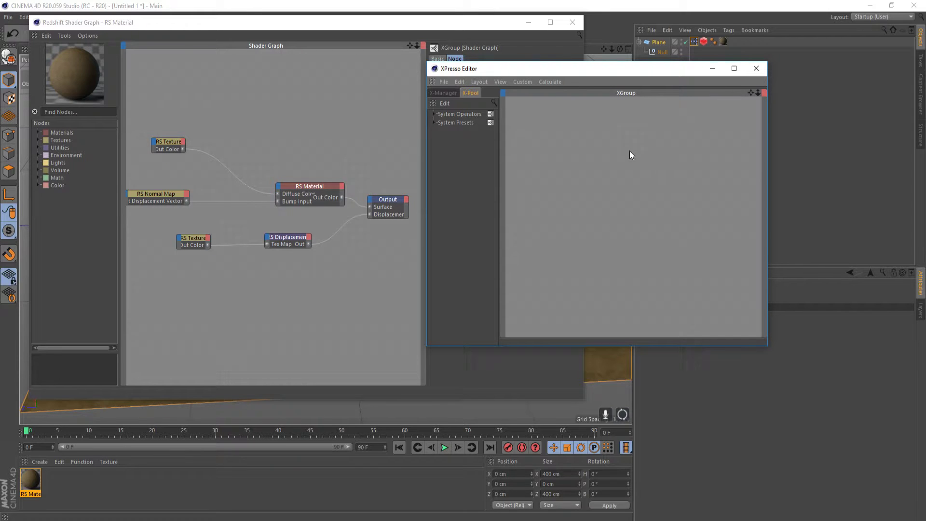
Step: Close the empty XPresso editor and add the Null object as a node below the existing nodes in the RS Material's shader graph
{"action": "left_click", "coordinate": [312, 272]}
{"action": "left_click", "coordinate": [679, 75]}
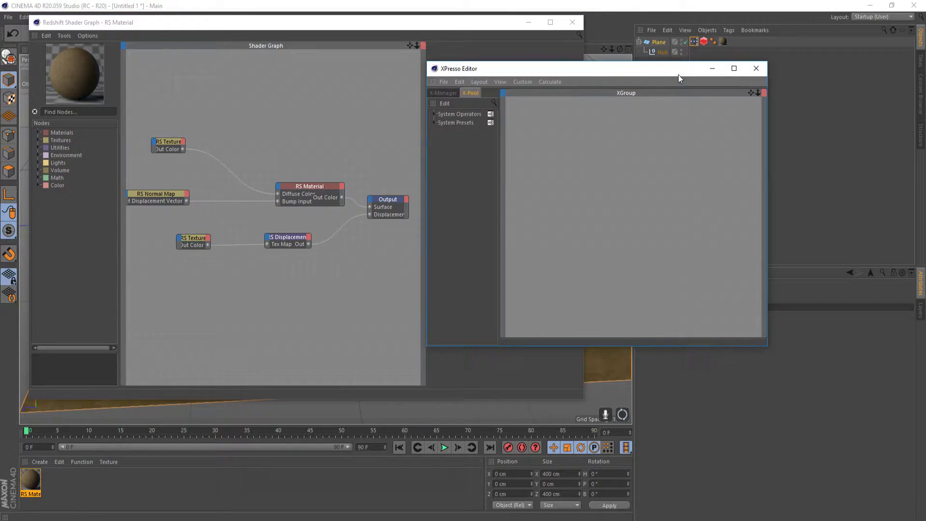
{"action": "left_click", "coordinate": [756, 68]}
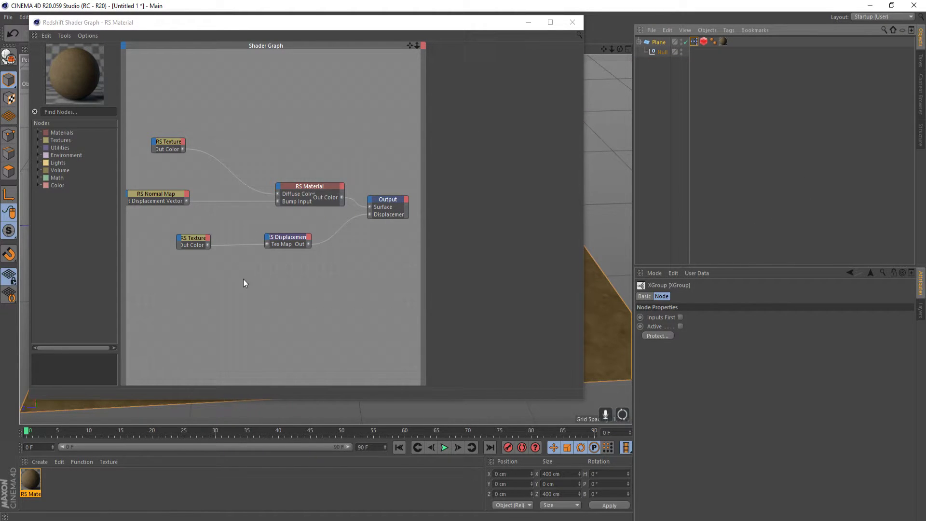
{"action": "left_click", "coordinate": [249, 313]}
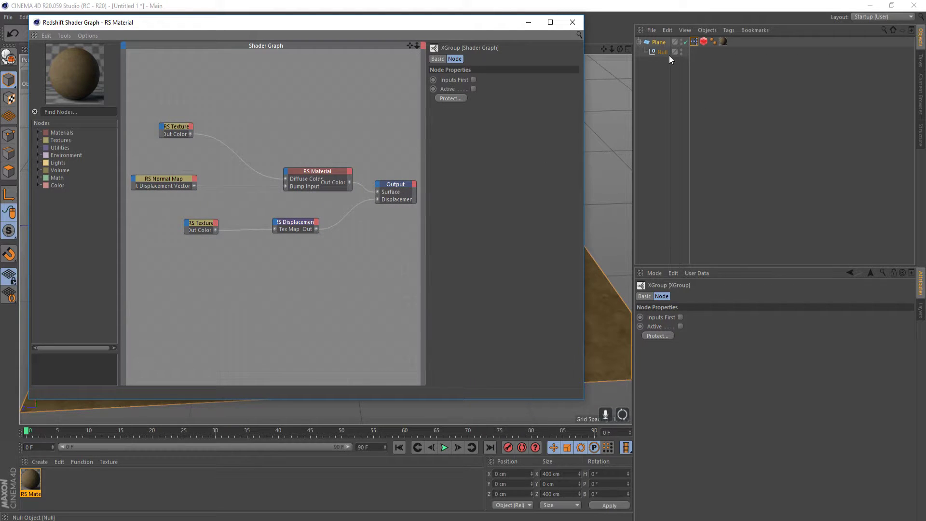
{"action": "left_click_drag", "start_coordinate": [666, 53], "coordinate": [178, 289]}
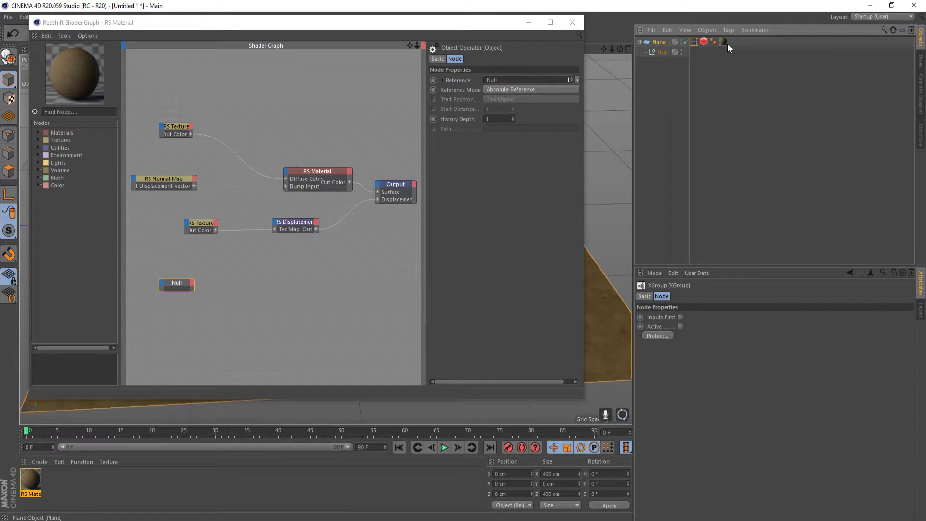
Step: Delete the Plane's XPresso tag and add the Plane's texture tag as a node beside the Null node in the shader graph
{"action": "left_click", "coordinate": [694, 43]}
{"action": "key", "text": "Delete"}
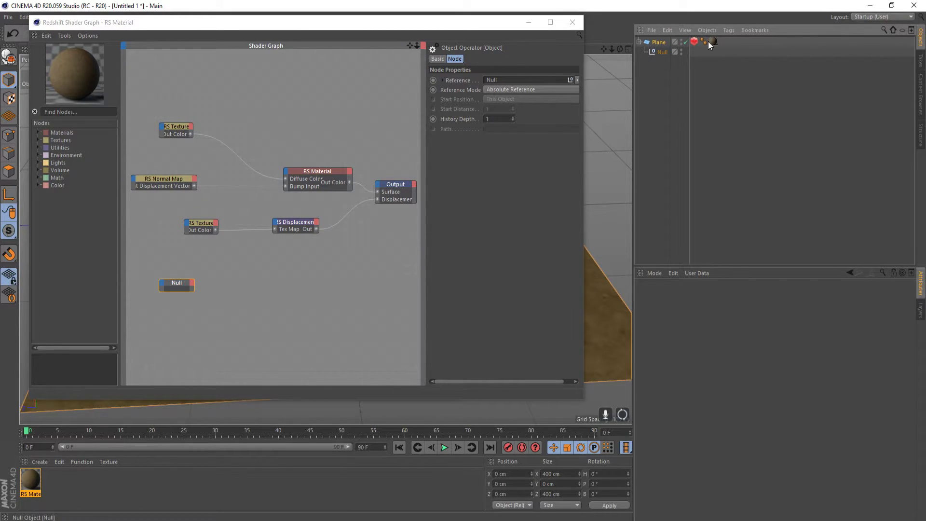
{"action": "left_click", "coordinate": [713, 41]}
{"action": "left_click_drag", "start_coordinate": [325, 291], "coordinate": [310, 282]}
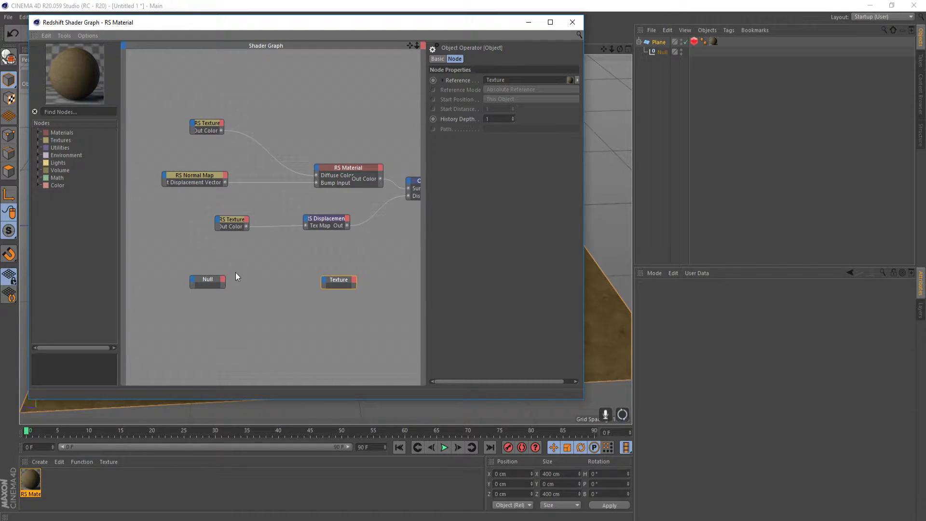
Step: Add Global Position . X and Global Position . Z output ports to the Null node
{"action": "left_click", "coordinate": [222, 280]}
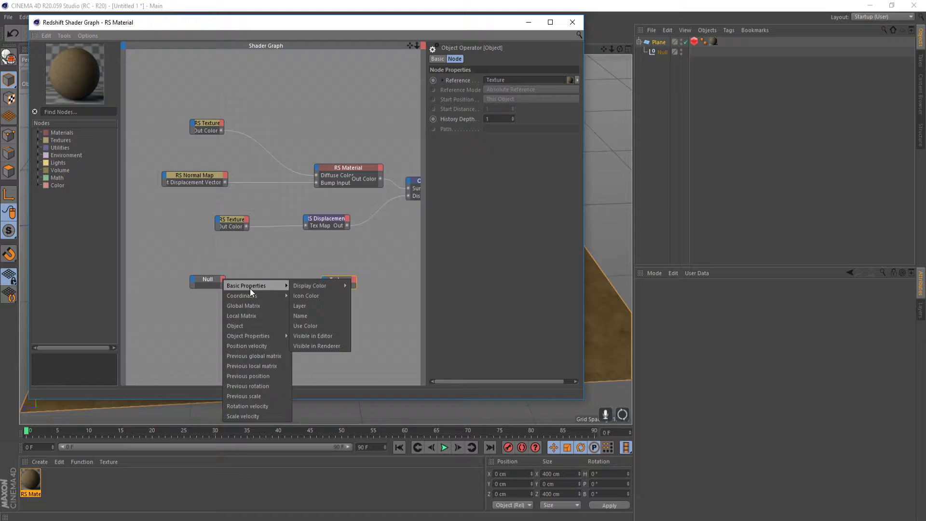
{"action": "mouse_move", "coordinate": [333, 307]}
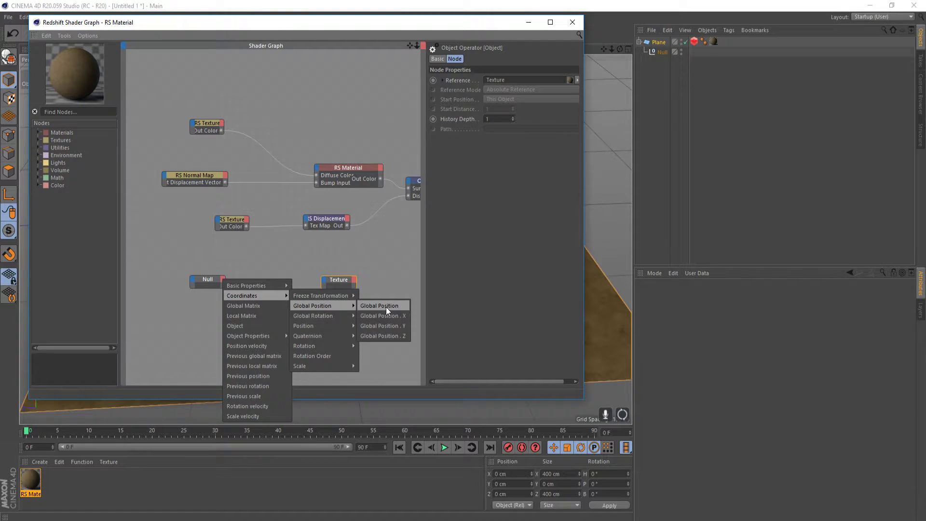
{"action": "left_click", "coordinate": [396, 316]}
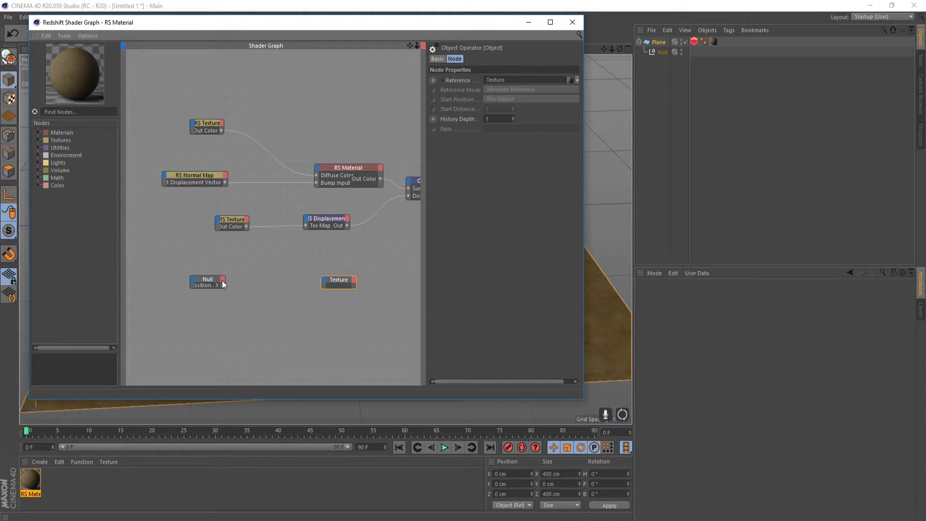
{"action": "left_click", "coordinate": [222, 280]}
{"action": "mouse_move", "coordinate": [259, 296]}
{"action": "mouse_move", "coordinate": [346, 312]}
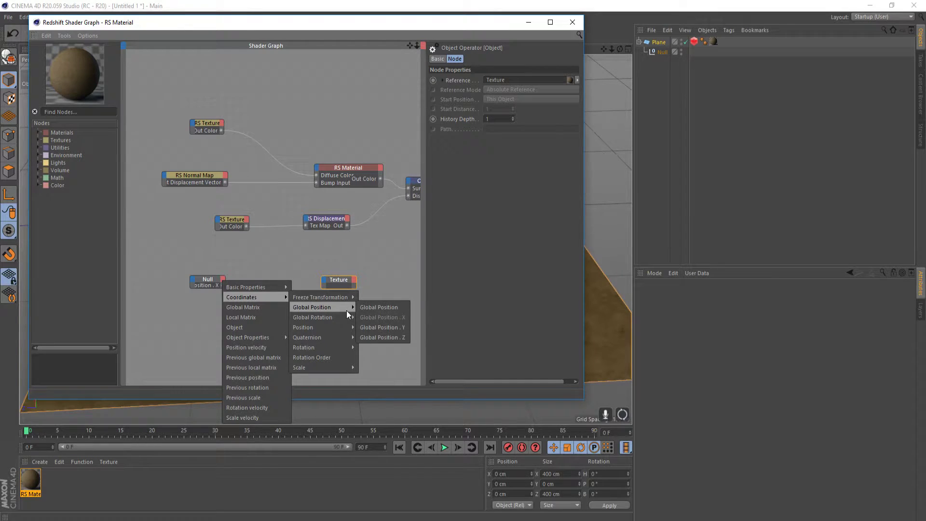
{"action": "left_click", "coordinate": [382, 337]}
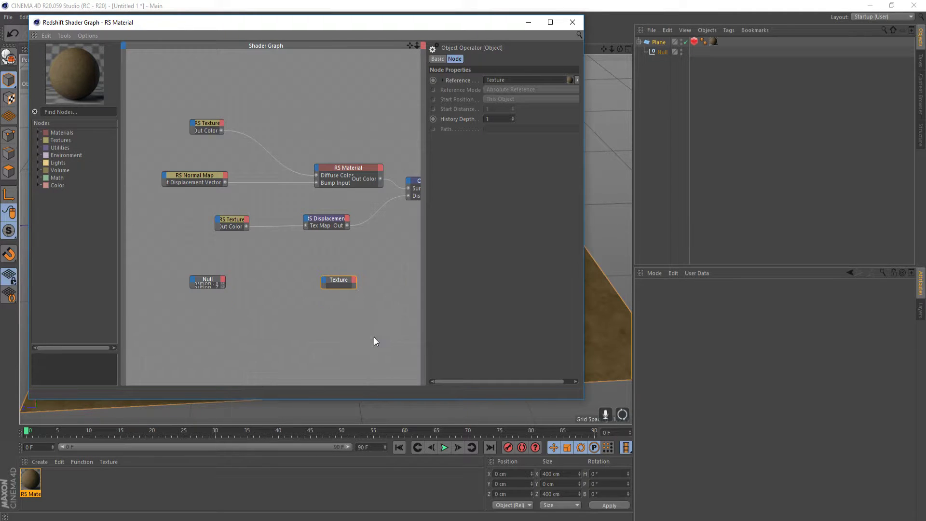
Step: Optimize the Null node's size so its ports are readable and shift it slightly away from the Texture node
{"action": "right_click", "coordinate": [208, 279]}
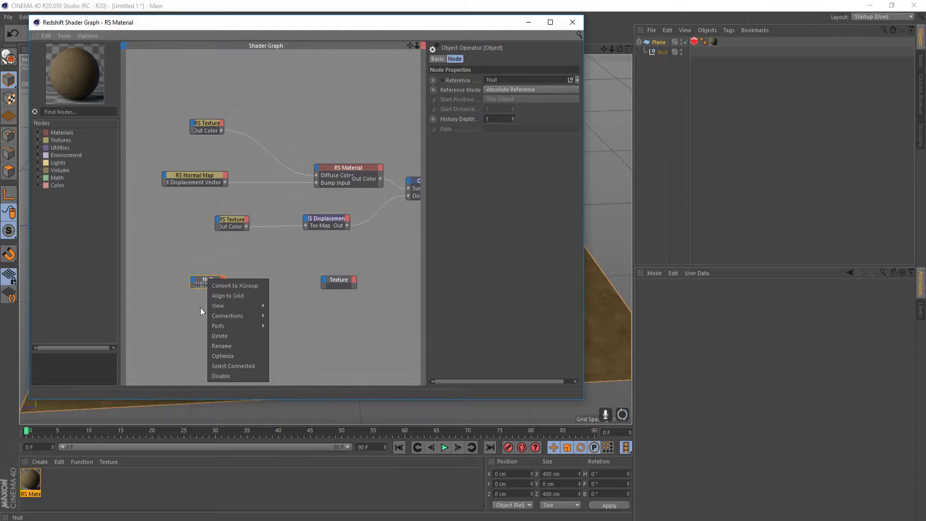
{"action": "left_click", "coordinate": [239, 355]}
{"action": "left_click_drag", "start_coordinate": [195, 280], "coordinate": [182, 279]}
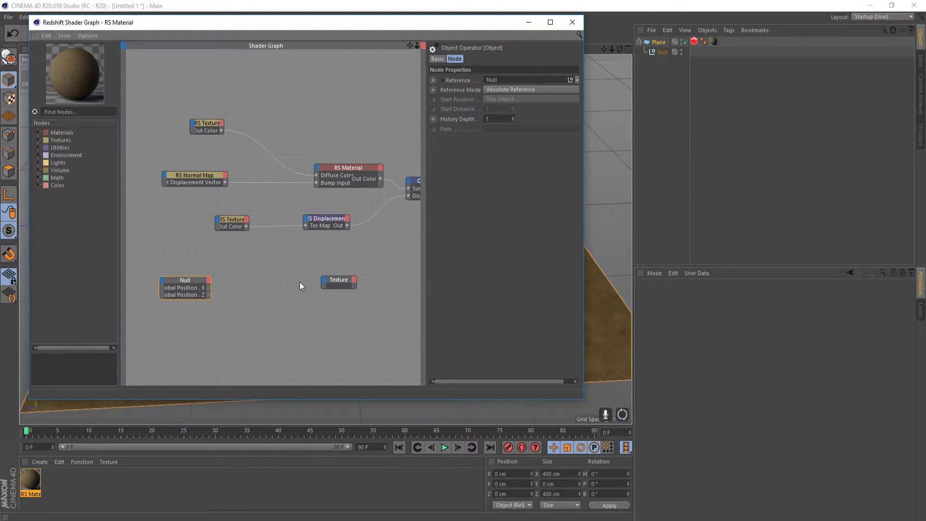
{"action": "middle_click_drag", "start_coordinate": [267, 310], "coordinate": [290, 291]}
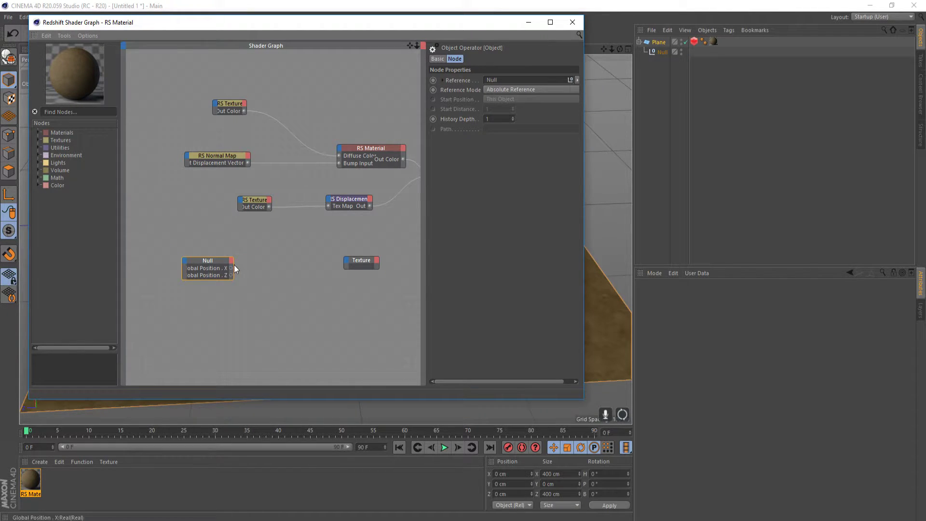
Step: Connect the Null's Global Position . X to the Texture node's Offset U and Global Position . Z to its Offset V
{"action": "left_click_drag", "start_coordinate": [231, 267], "coordinate": [347, 262]}
{"action": "mouse_move", "coordinate": [365, 309]}
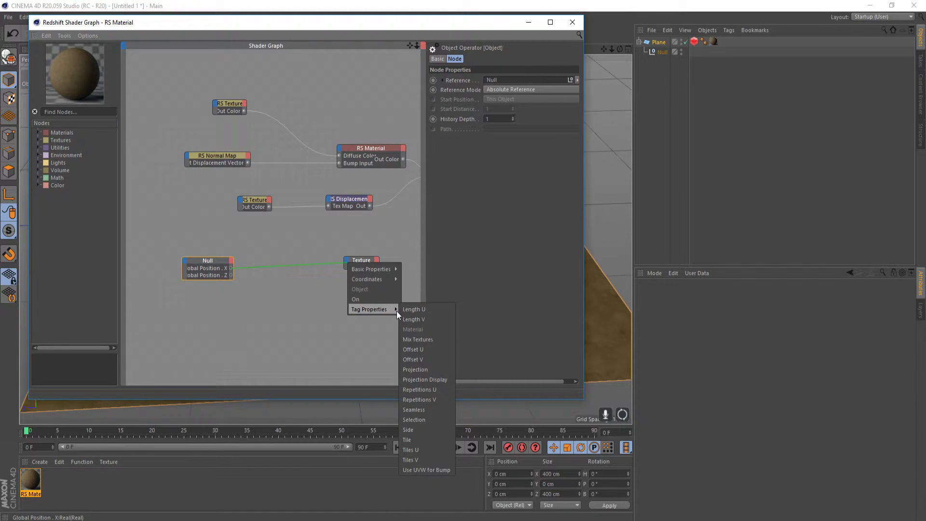
{"action": "left_click", "coordinate": [420, 350]}
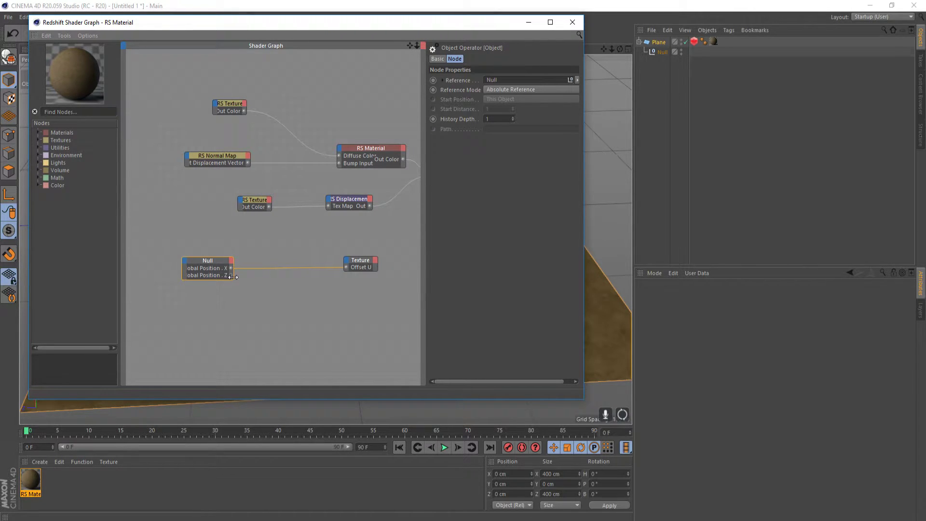
{"action": "left_click_drag", "start_coordinate": [231, 275], "coordinate": [348, 260]}
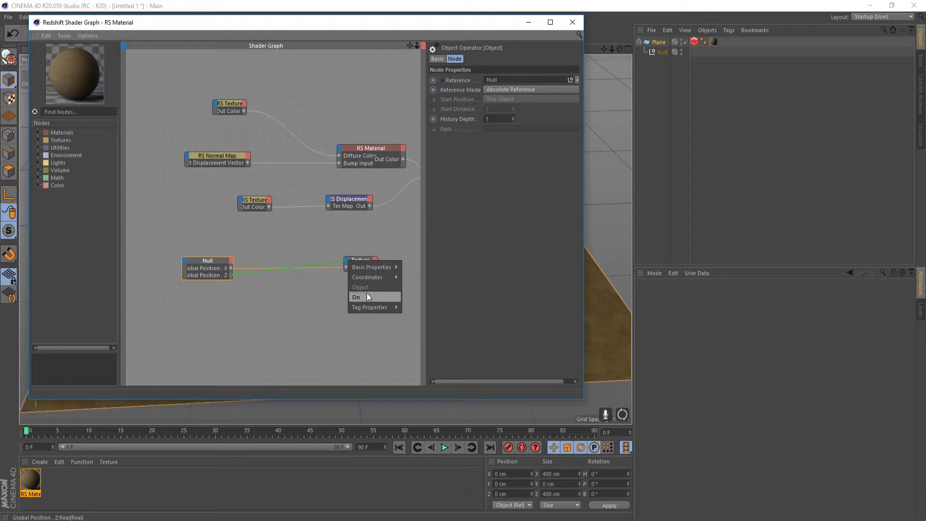
{"action": "mouse_move", "coordinate": [377, 308]}
{"action": "left_click", "coordinate": [432, 355]}
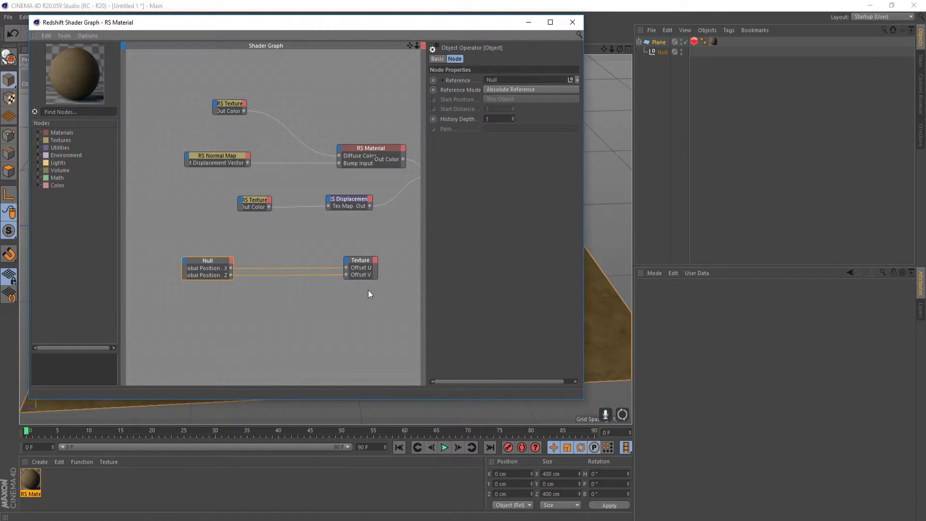
{"action": "middle_click_drag", "start_coordinate": [279, 308], "coordinate": [276, 307]}
Step: Minimize the material windows, try moving the Null about -3 cm in X and -6 cm in Z, and undo the move
{"action": "left_click", "coordinate": [525, 25]}
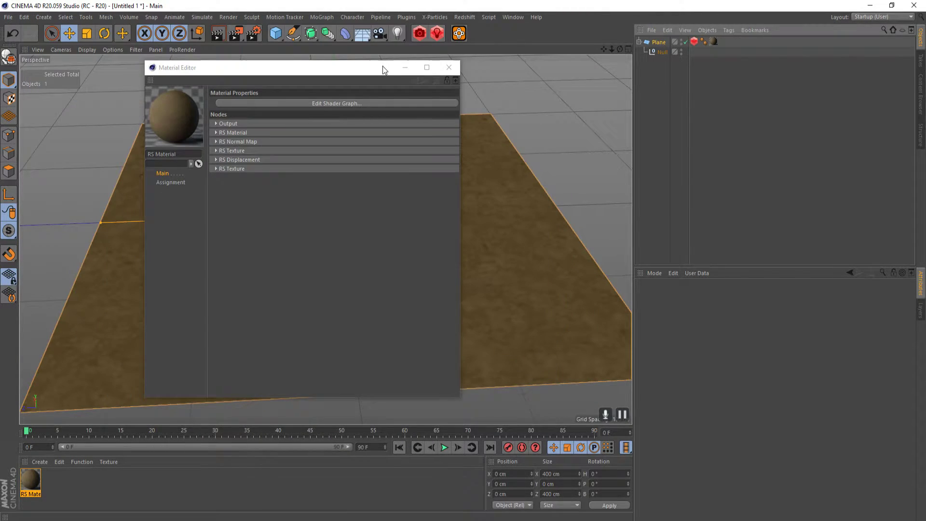
{"action": "left_click", "coordinate": [403, 66]}
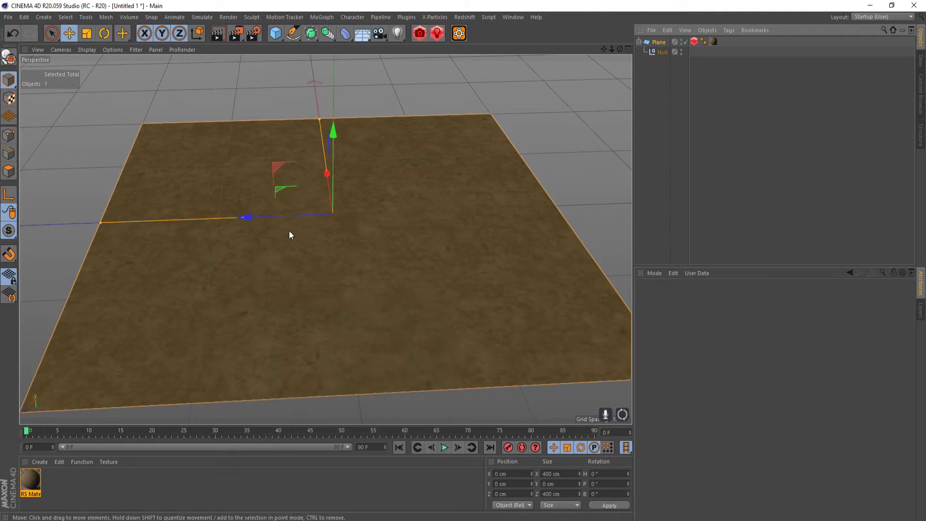
{"action": "left_click", "coordinate": [662, 52]}
{"action": "mouse_move", "coordinate": [281, 190]}
{"action": "left_mouse_down"}
{"action": "mouse_move", "coordinate": [294, 187]}
{"action": "mouse_move", "coordinate": [271, 186]}
{"action": "mouse_move", "coordinate": [286, 159]}
{"action": "mouse_move", "coordinate": [309, 181]}
{"action": "mouse_move", "coordinate": [307, 196]}
{"action": "mouse_move", "coordinate": [285, 190]}
{"action": "left_mouse_up"}
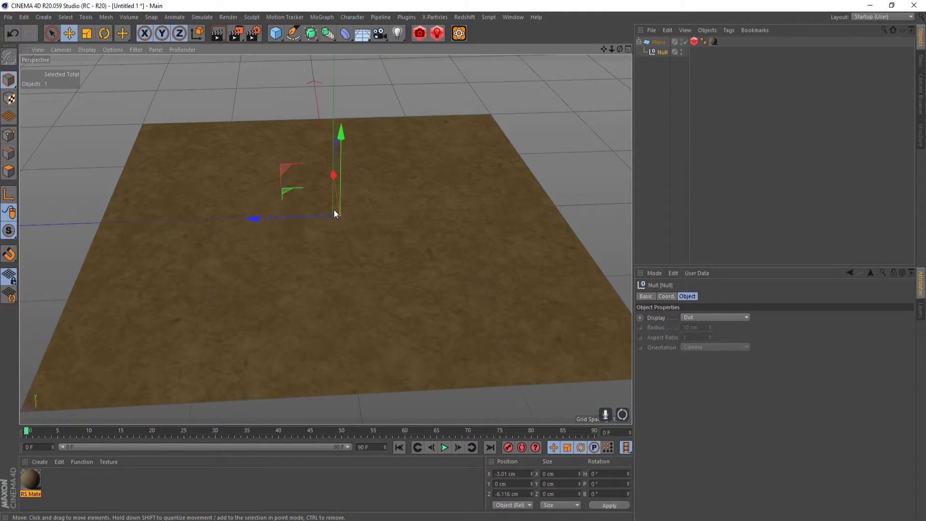
{"action": "key", "text": "ctrl+z"}
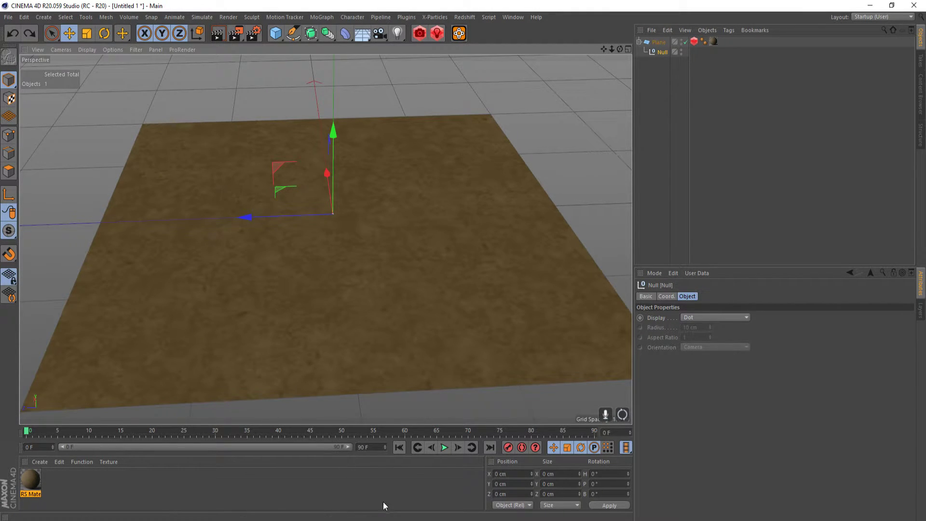
Step: Restore the shader graph and add two Cross Product nodes, one a copy of the other, between the Null and Texture nodes
{"action": "left_click", "coordinate": [390, 520]}
{"action": "left_click", "coordinate": [514, 488]}
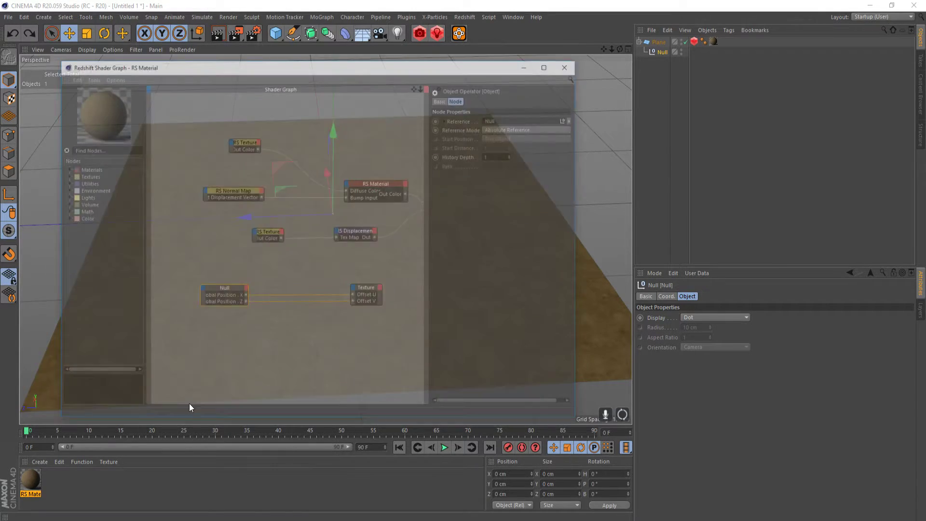
{"action": "right_click", "coordinate": [214, 296]}
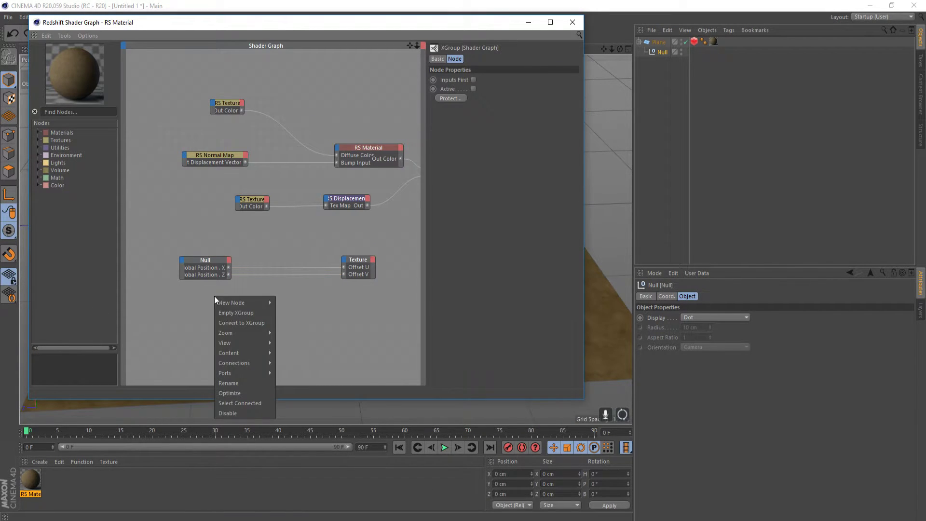
{"action": "mouse_move", "coordinate": [233, 303]}
{"action": "mouse_move", "coordinate": [280, 304]}
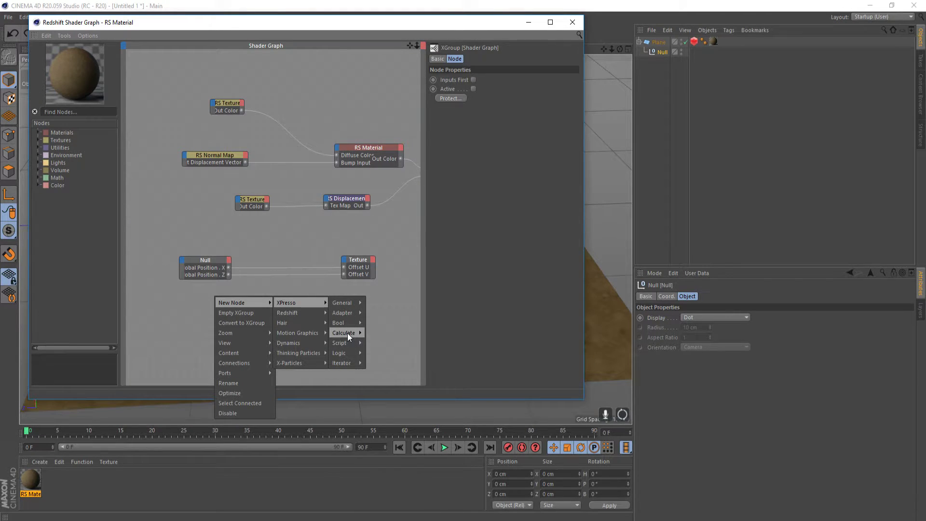
{"action": "mouse_move", "coordinate": [348, 333]}
{"action": "left_click", "coordinate": [388, 361]}
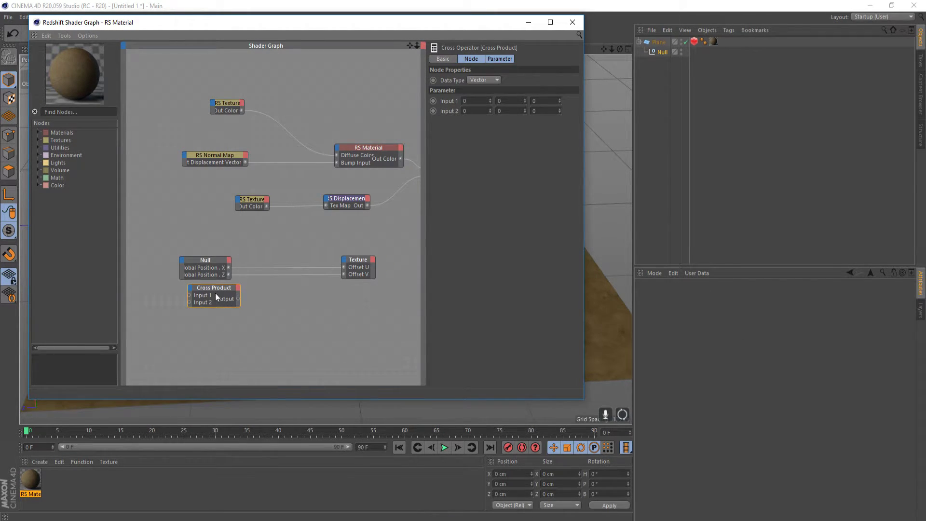
{"action": "left_click_drag", "start_coordinate": [215, 297], "coordinate": [280, 289]}
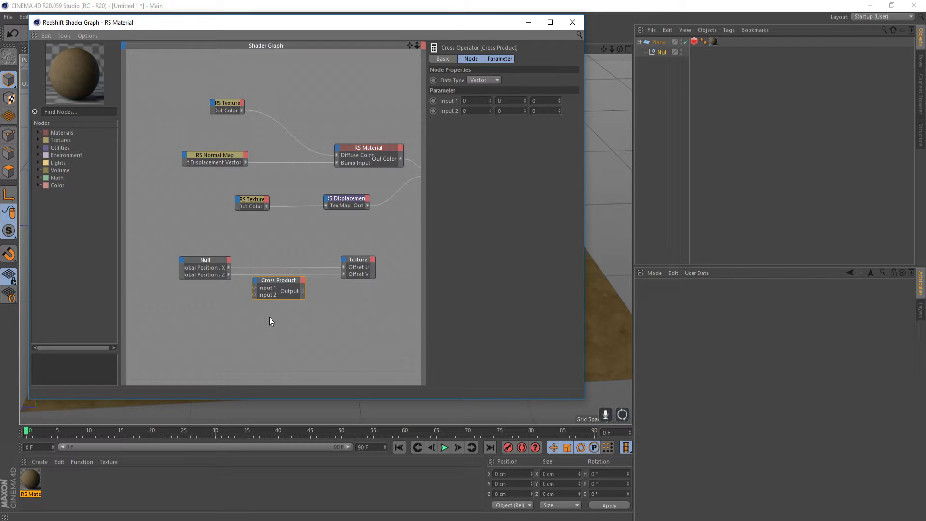
{"action": "key", "text": "ctrl+c"}
{"action": "key", "text": "ctrl+v"}
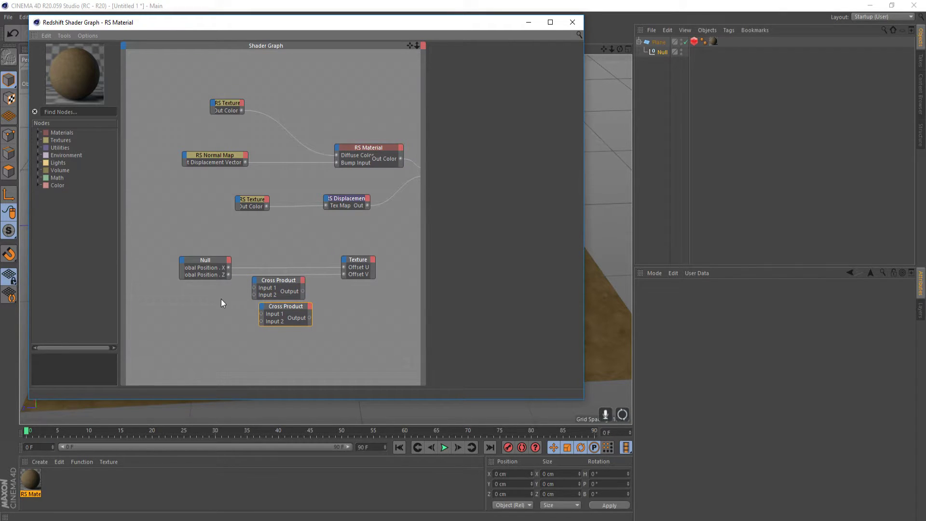
Step: Add an XPresso Constant node and place it just below the Null node
{"action": "right_click", "coordinate": [218, 299]}
{"action": "mouse_move", "coordinate": [253, 302]}
{"action": "mouse_move", "coordinate": [319, 304]}
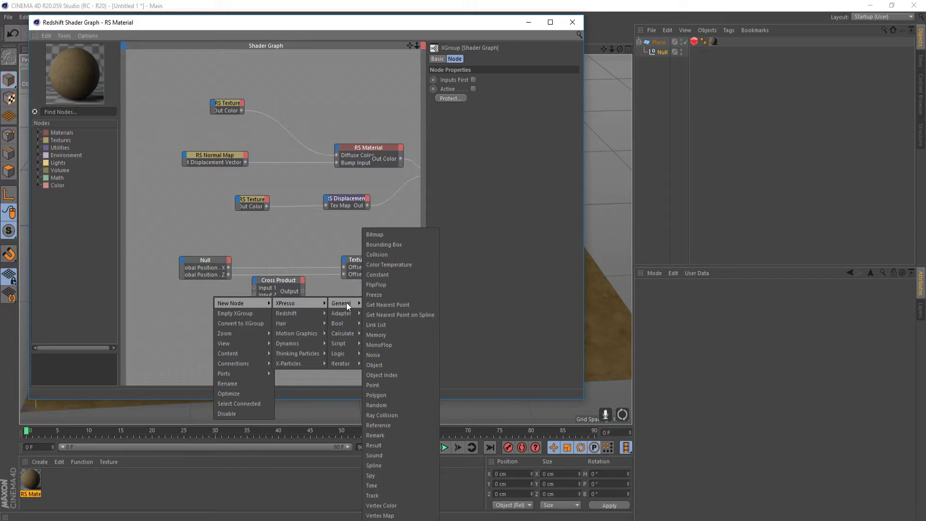
{"action": "left_click", "coordinate": [377, 275]}
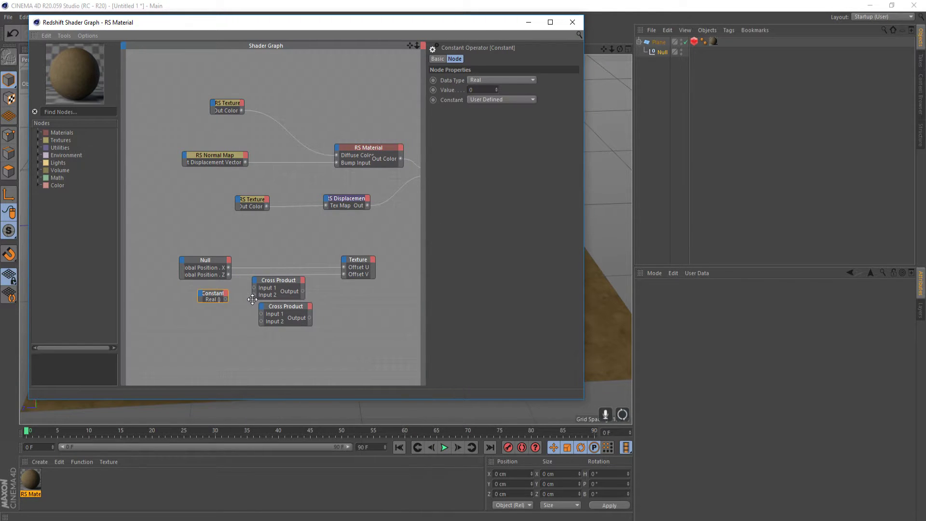
{"action": "left_click_drag", "start_coordinate": [216, 298], "coordinate": [195, 304]}
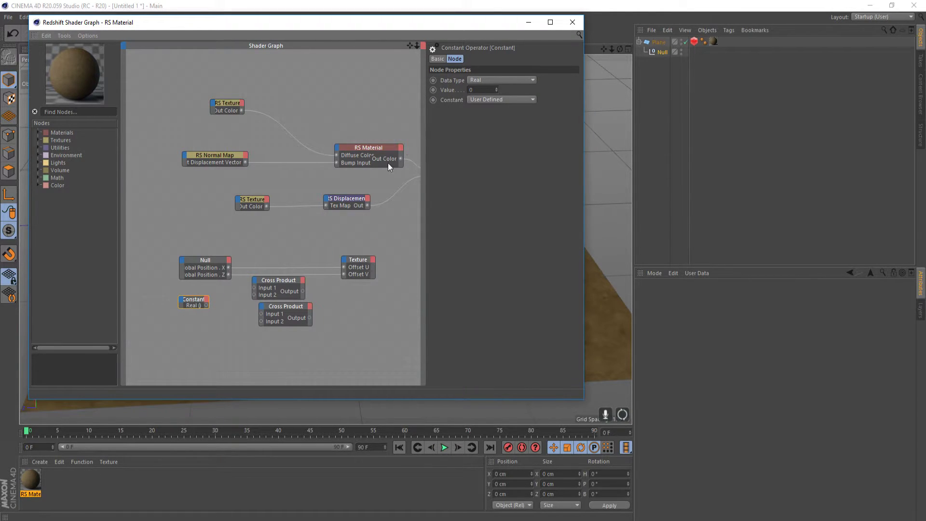
Step: Set the Constant node's data type to Vector and duplicate the node
{"action": "left_click", "coordinate": [499, 81]}
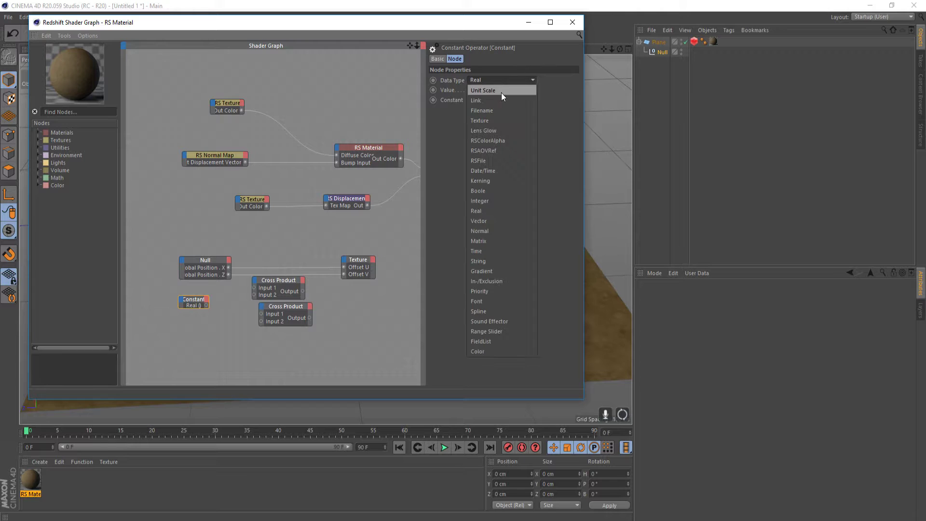
{"action": "left_click", "coordinate": [497, 223]}
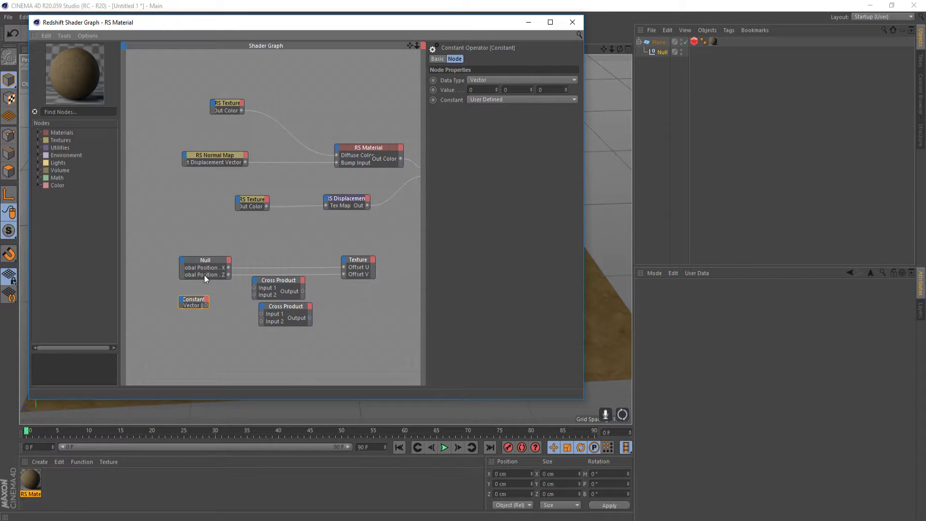
{"action": "middle_click_drag", "start_coordinate": [216, 306], "coordinate": [230, 289]}
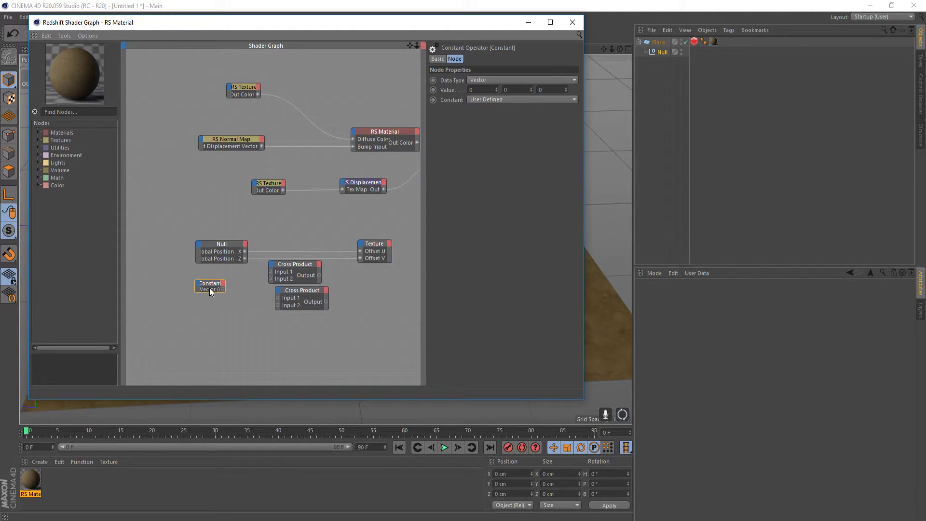
{"action": "key", "text": "ctrl+v"}
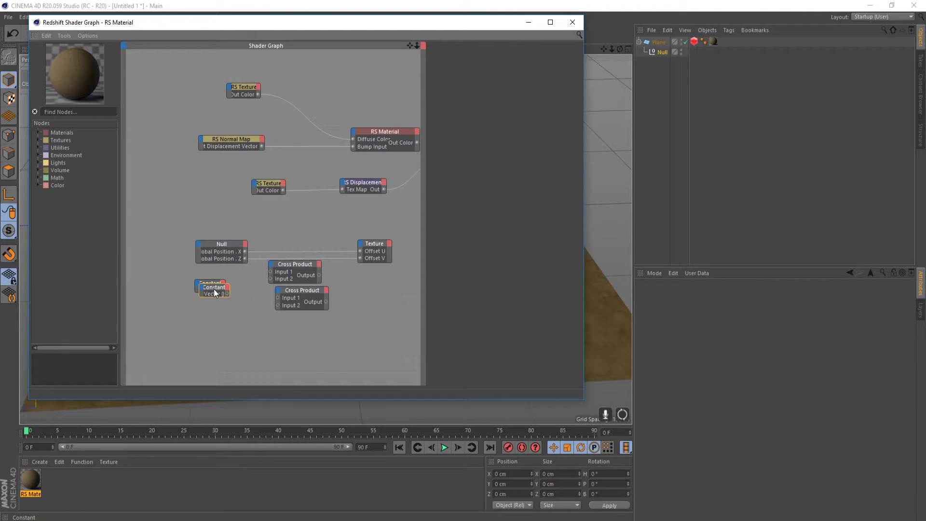
Step: Stack the two Cross Product nodes and connect the Null's Global Position X and Z outputs to their respective Input 1 ports
{"action": "left_click_drag", "start_coordinate": [293, 267], "coordinate": [296, 230]}
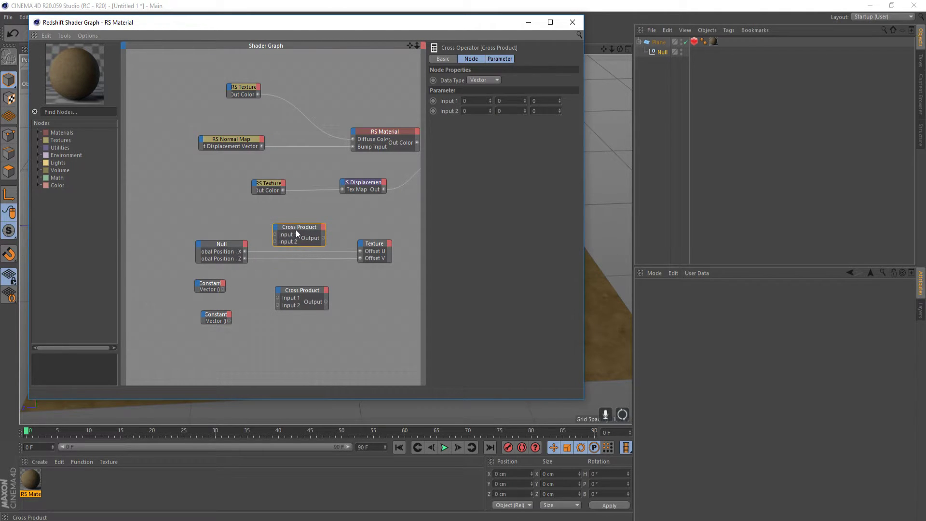
{"action": "left_click_drag", "start_coordinate": [245, 252], "coordinate": [274, 235]}
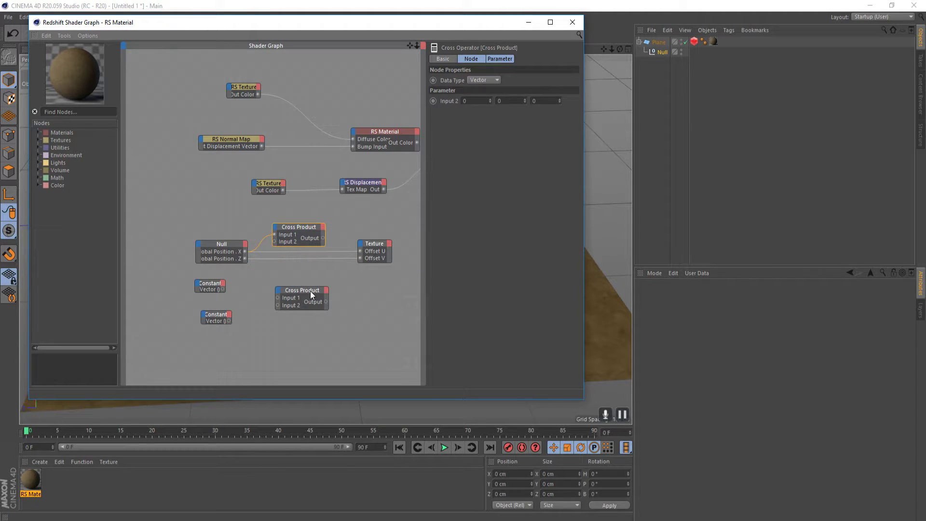
{"action": "left_click_drag", "start_coordinate": [311, 291], "coordinate": [306, 279]}
{"action": "left_click", "coordinate": [243, 256]}
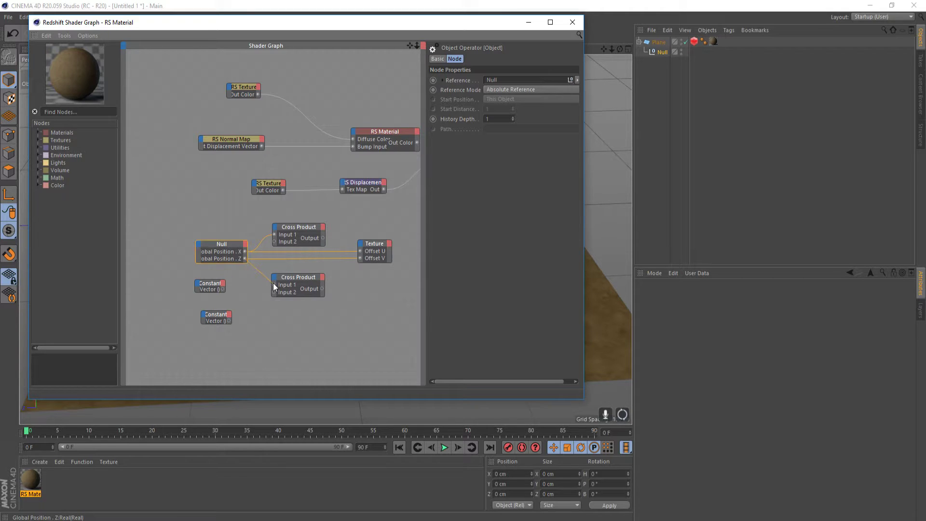
{"action": "left_click_drag", "start_coordinate": [274, 290], "coordinate": [254, 271]}
Step: Connect each Constant to a Cross Product's Input 2, and the two Cross Product outputs to the Texture node's Offset U and Offset V
{"action": "left_click_drag", "start_coordinate": [274, 240], "coordinate": [274, 242]}
{"action": "left_click_drag", "start_coordinate": [274, 291], "coordinate": [275, 292]}
{"action": "left_click_drag", "start_coordinate": [357, 259], "coordinate": [360, 259]}
{"action": "left_click_drag", "start_coordinate": [359, 253], "coordinate": [361, 251]}
{"action": "middle_click_drag", "start_coordinate": [300, 265], "coordinate": [319, 262], "text": "alt"}
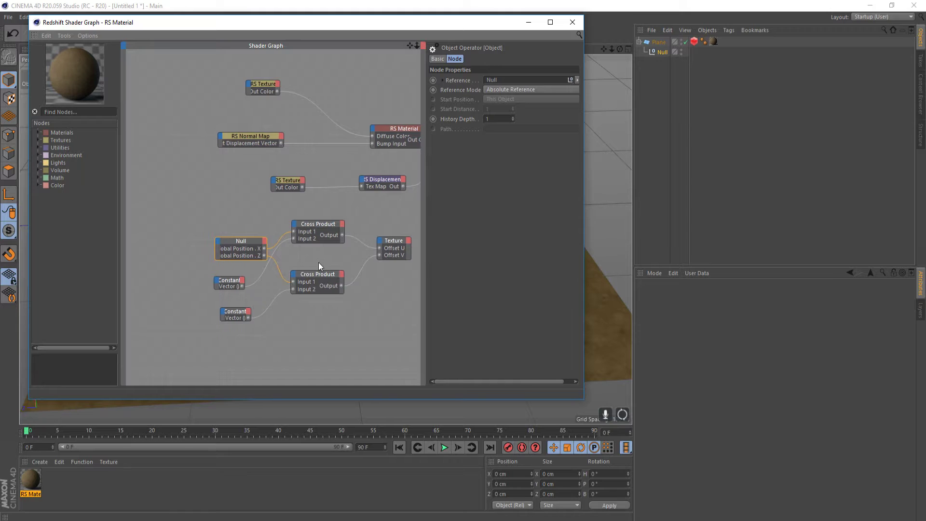
Step: Space the Constant and Null nodes away from the Cross Products and set the upper Constant's third vector value to 0.01
{"action": "left_click", "coordinate": [232, 282]}
{"action": "left_click_drag", "start_coordinate": [236, 312], "coordinate": [220, 282]}
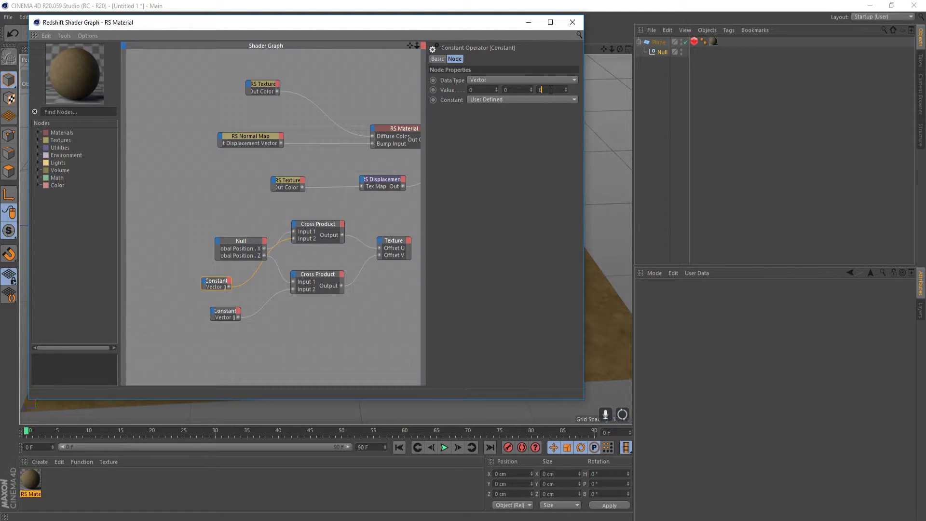
{"action": "type", "text": "01"}
{"action": "key", "text": "Return"}
{"action": "left_click_drag", "start_coordinate": [229, 240], "coordinate": [203, 234]}
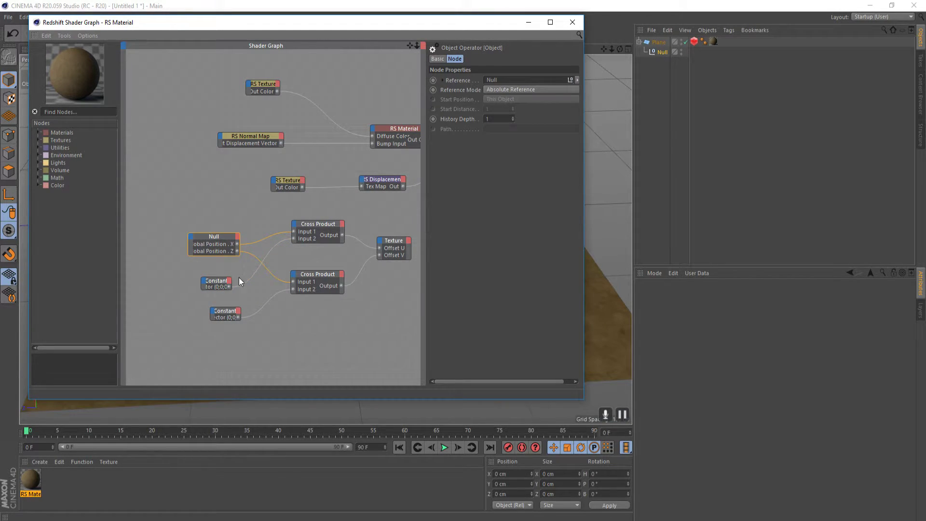
{"action": "left_click", "coordinate": [216, 285]}
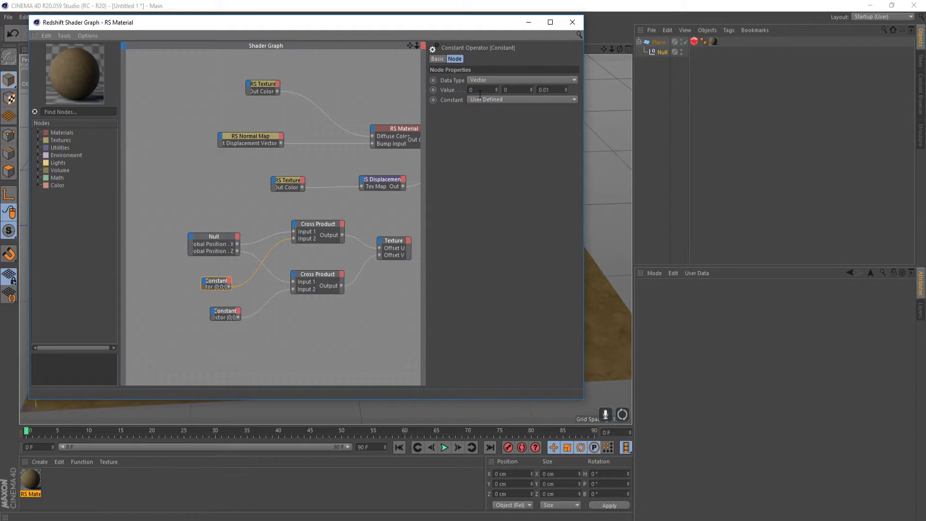
{"action": "left_click", "coordinate": [482, 92]}
Step: Minimize the shader graph, try moving the Null about -26 cm in X and -4 cm in Z, and undo both moves
{"action": "left_click", "coordinate": [530, 22]}
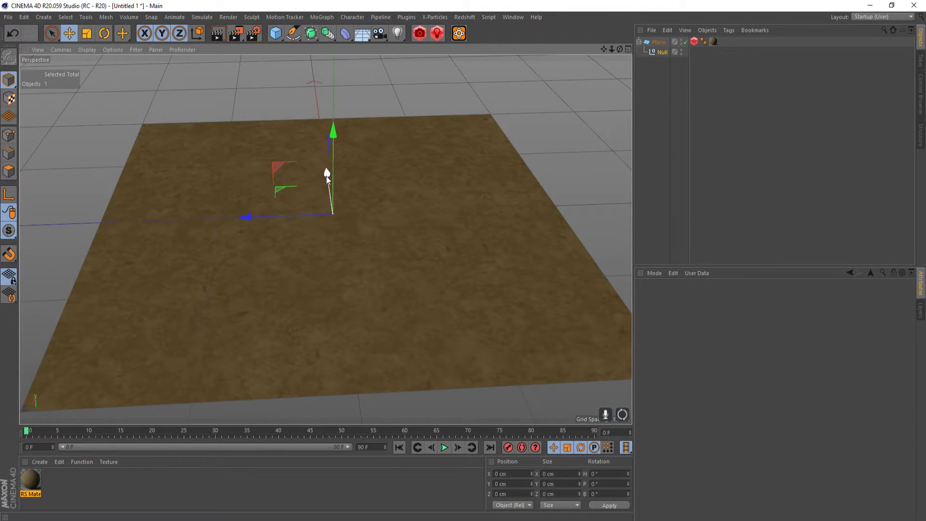
{"action": "mouse_move", "coordinate": [327, 176]}
{"action": "left_mouse_down"}
{"action": "mouse_move", "coordinate": [323, 223]}
{"action": "mouse_move", "coordinate": [330, 189]}
{"action": "left_mouse_up"}
{"action": "mouse_move", "coordinate": [253, 234]}
{"action": "left_mouse_down"}
{"action": "mouse_move", "coordinate": [268, 232]}
{"action": "mouse_move", "coordinate": [257, 234]}
{"action": "left_mouse_up"}
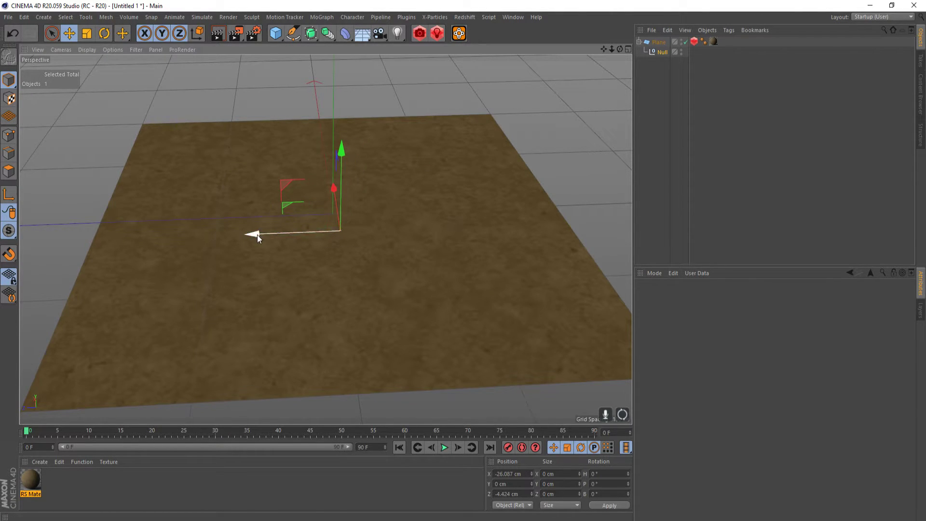
{"action": "key", "text": "ctrl+z"}
{"action": "key", "text": "ctrl+z"}
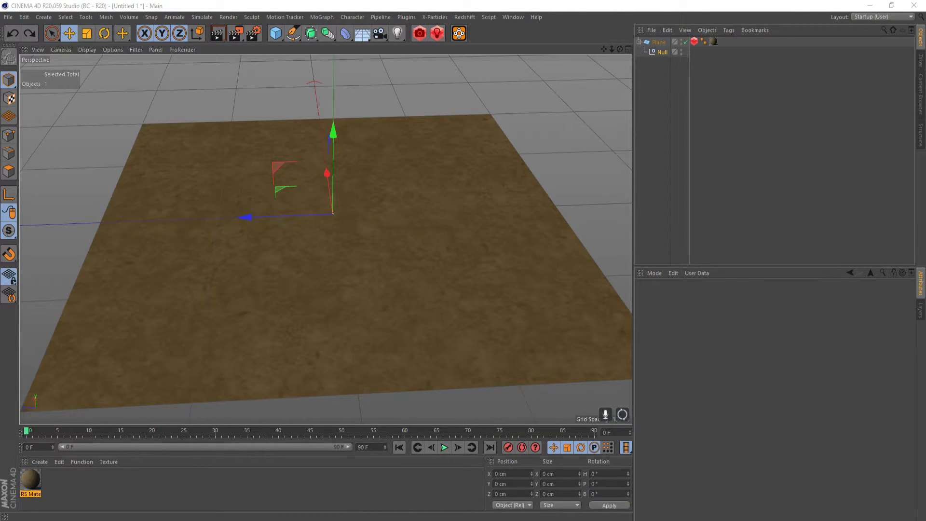
Step: Restore the shader graph and set the lower Constant's vector value to 1, 1, 1
{"action": "left_click", "coordinate": [476, 481]}
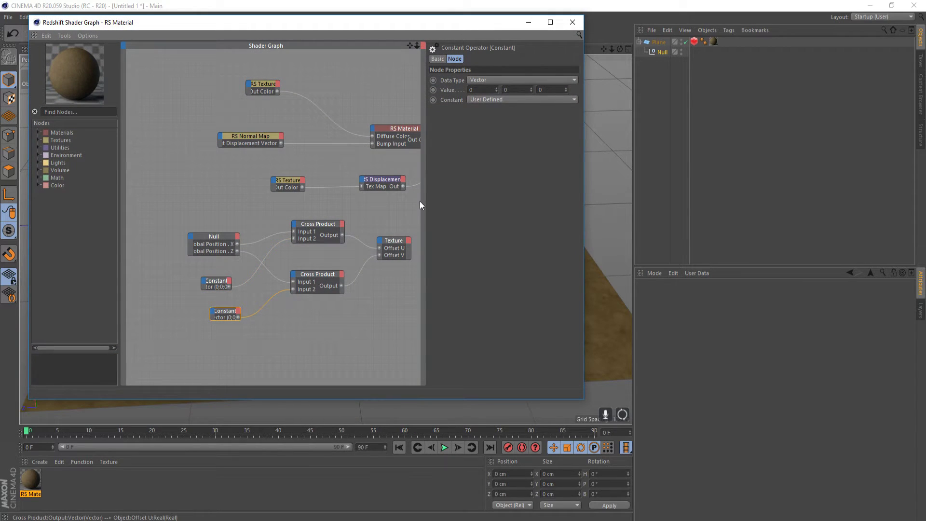
{"action": "double_click", "coordinate": [480, 90]}
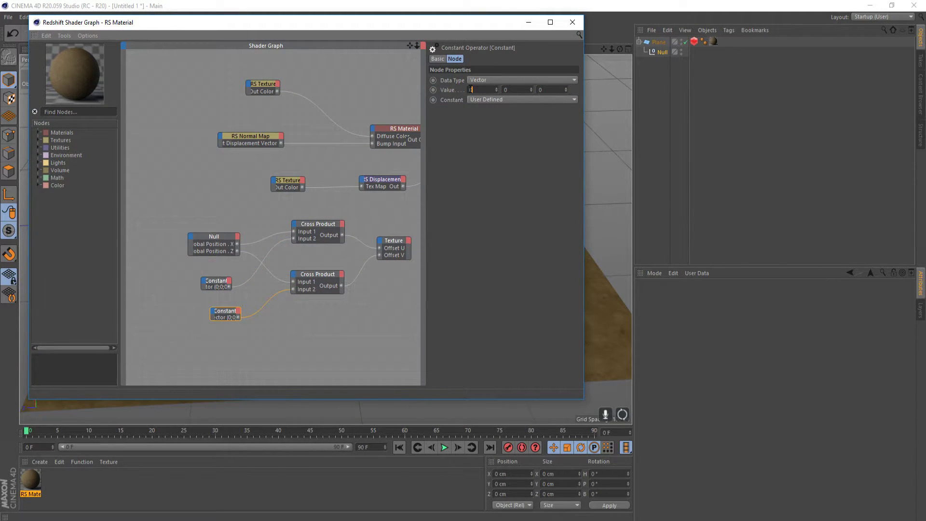
{"action": "type", "text": "1"}
{"action": "double_click", "coordinate": [514, 91]}
{"action": "type", "text": "1"}
{"action": "key", "text": "Tab"}
{"action": "type", "text": "1"}
Step: Minimize the shader graph, test the texture offset by moving the Null along Z, and undo the move
{"action": "left_click", "coordinate": [530, 22]}
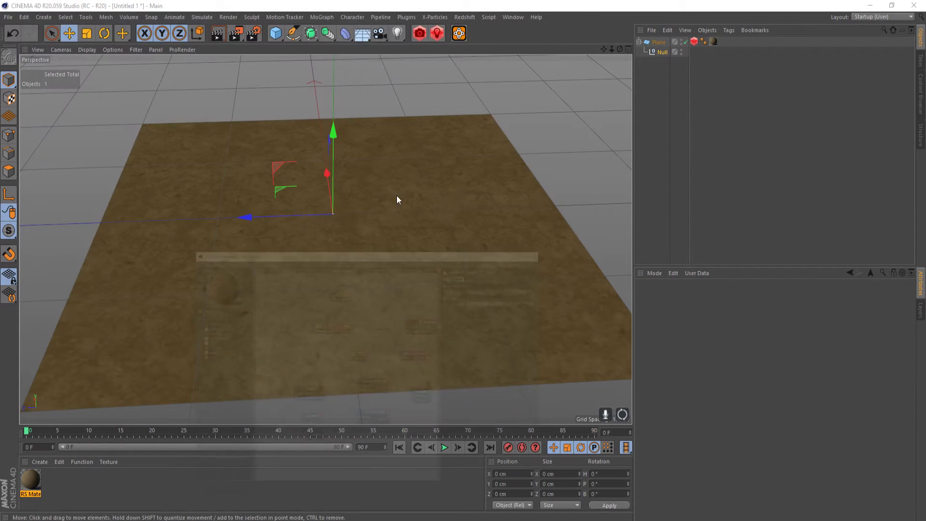
{"action": "left_click_drag", "start_coordinate": [261, 216], "coordinate": [288, 237]}
{"action": "key", "text": "ctrl+z"}
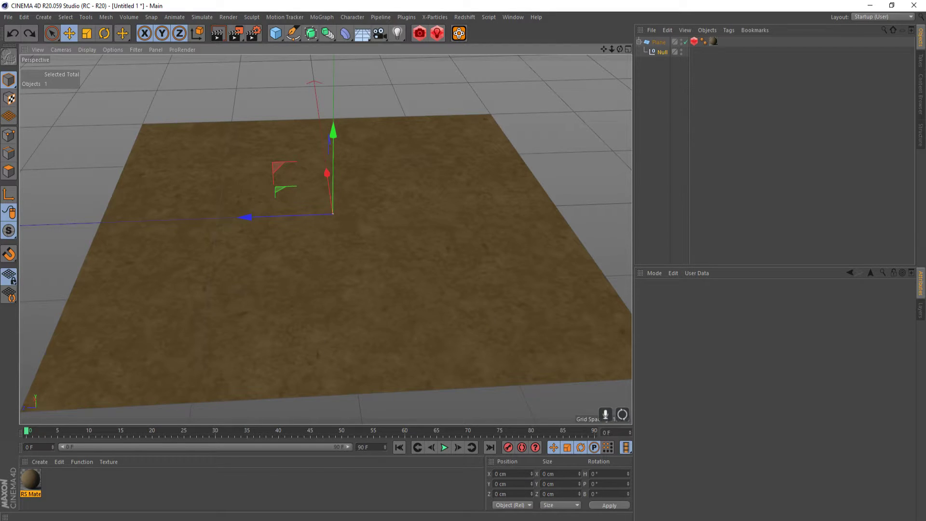
Step: Restore the shader graph and set the third vector value of the lower Constant to 0
{"action": "mouse_move", "coordinate": [386, 513]}
{"action": "left_click", "coordinate": [444, 485]}
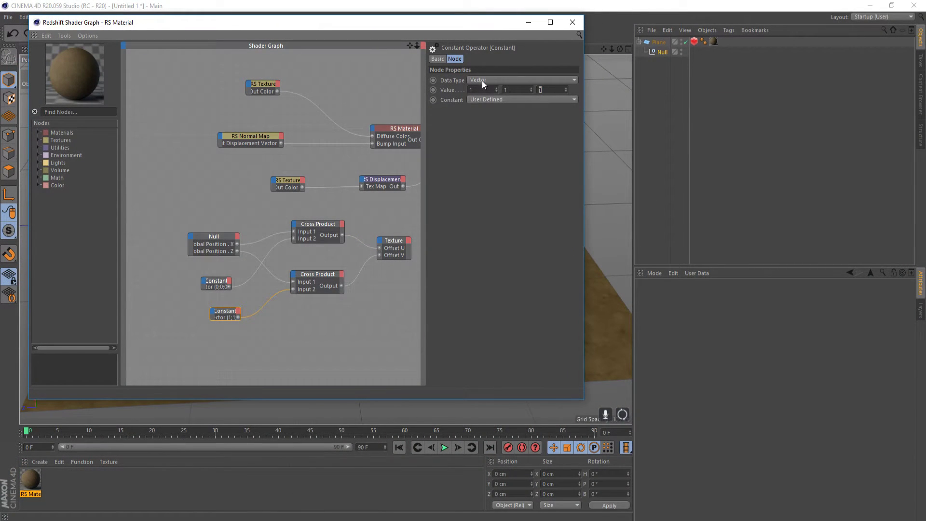
{"action": "left_click", "coordinate": [495, 91]}
{"action": "left_click", "coordinate": [555, 91]}
{"action": "type", "text": "0"}
Step: Minimize the shader graph again, try sliding the Null in the viewport, and undo the moves
{"action": "left_click", "coordinate": [536, 27]}
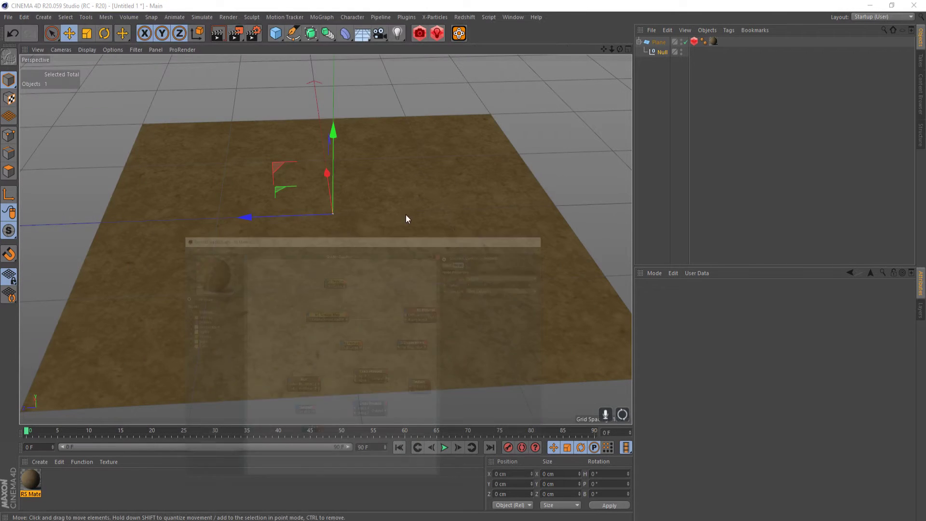
{"action": "left_click_drag", "start_coordinate": [266, 217], "coordinate": [333, 212]}
{"action": "key", "text": "ctrl+z"}
{"action": "key", "text": "ctrl+z"}
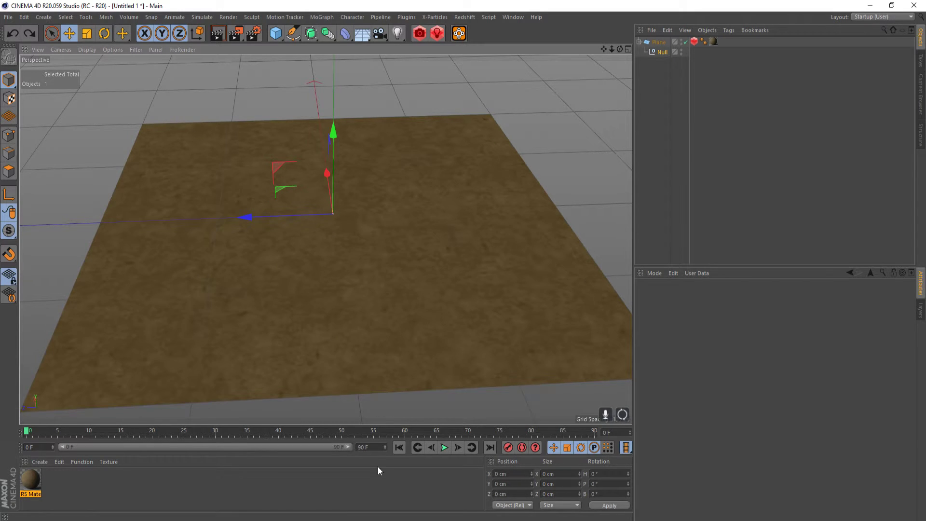
Step: Restore the shader graph and set the lower Constant's first vector value to 0.011 and its second to 0
{"action": "left_click", "coordinate": [391, 520]}
{"action": "left_click", "coordinate": [485, 479]}
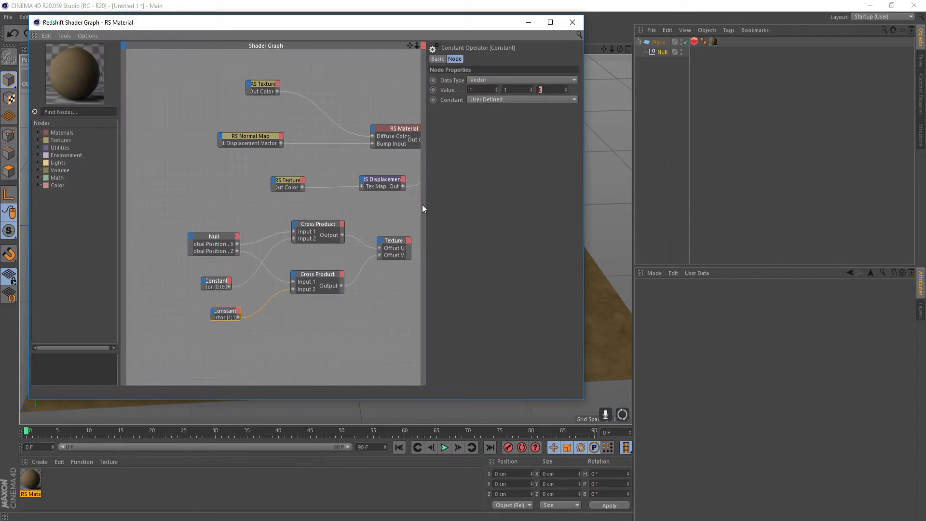
{"action": "left_click", "coordinate": [517, 91]}
{"action": "type", "text": "00.011"}
Step: Minimize the shader graph, move the Null about -8 cm in Z, try moving it in X, and undo the X move
{"action": "left_click", "coordinate": [529, 22]}
{"action": "left_click_drag", "start_coordinate": [242, 220], "coordinate": [252, 220]}
{"action": "left_click_drag", "start_coordinate": [337, 176], "coordinate": [330, 234]}
{"action": "key", "text": "ctrl+z"}
{"action": "key", "text": "ctrl+z"}
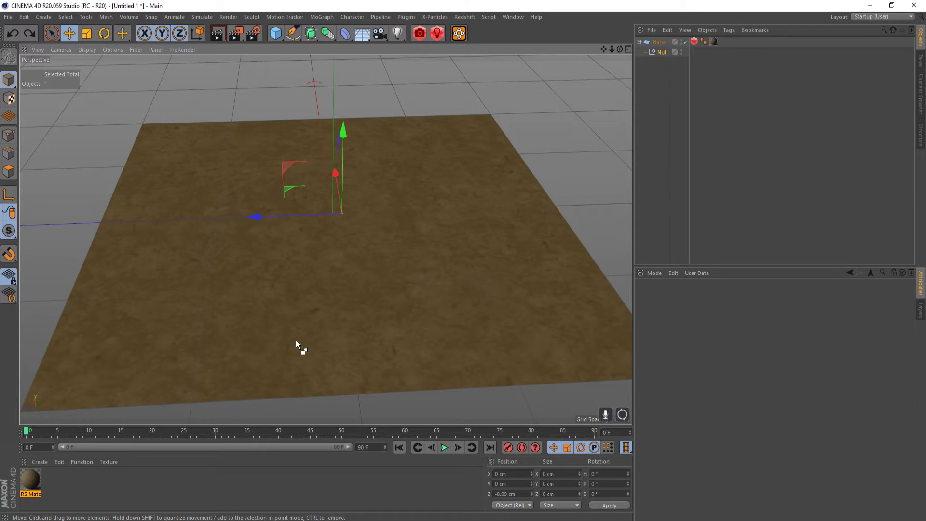
Step: Restore the shader graph and set the lower Constant's vector value to 0, 0.01, 0
{"action": "left_click", "coordinate": [472, 482]}
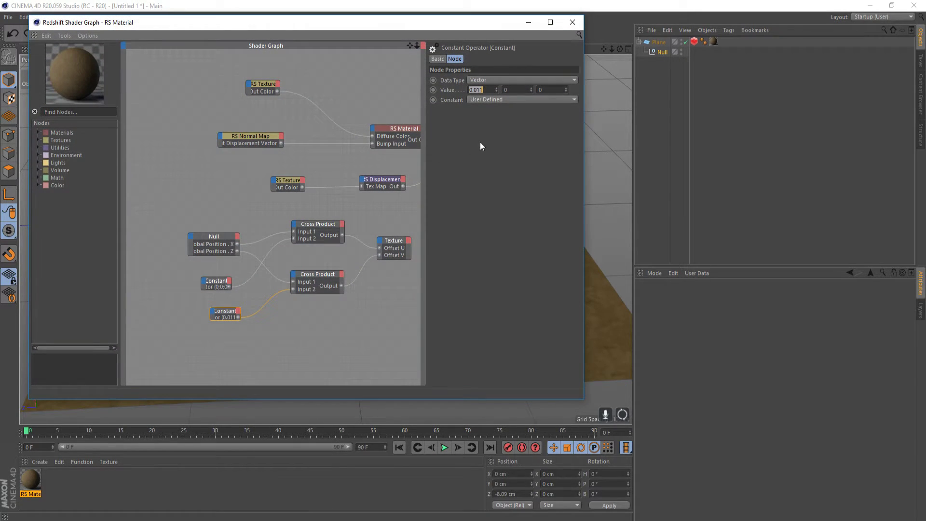
{"action": "left_click", "coordinate": [523, 90]}
{"action": "left_click_drag", "start_coordinate": [495, 89], "coordinate": [245, 57]}
{"action": "type", "text": "0"}
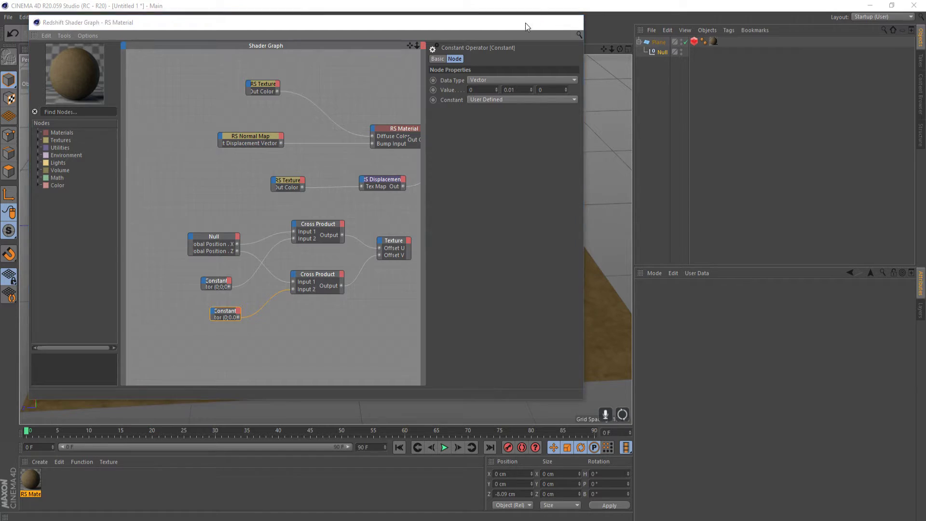
Step: Minimize the shader graph, move the Null to about -15 cm in Z, try a further move in the XZ plane, and undo that one
{"action": "left_click", "coordinate": [528, 22]}
{"action": "left_click_drag", "start_coordinate": [253, 221], "coordinate": [280, 220]}
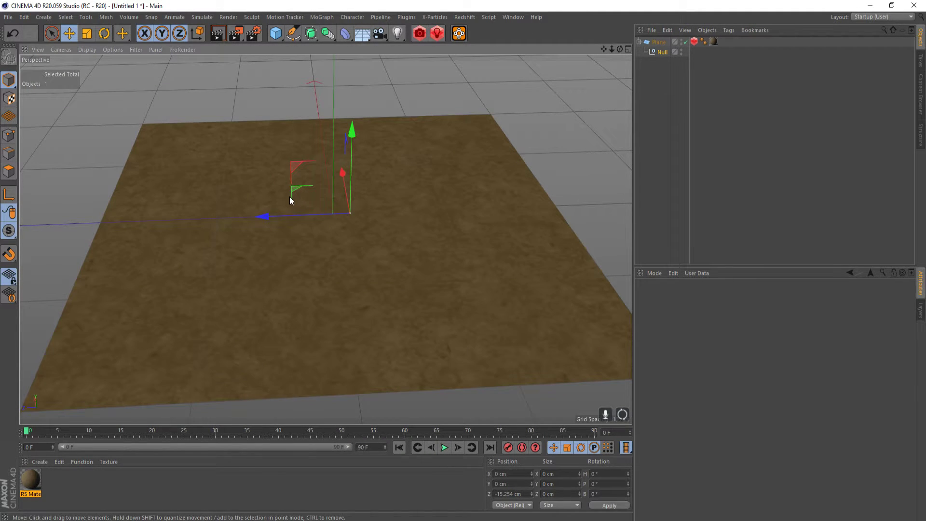
{"action": "left_click_drag", "start_coordinate": [305, 189], "coordinate": [299, 273]}
{"action": "key", "text": "ctrl+z"}
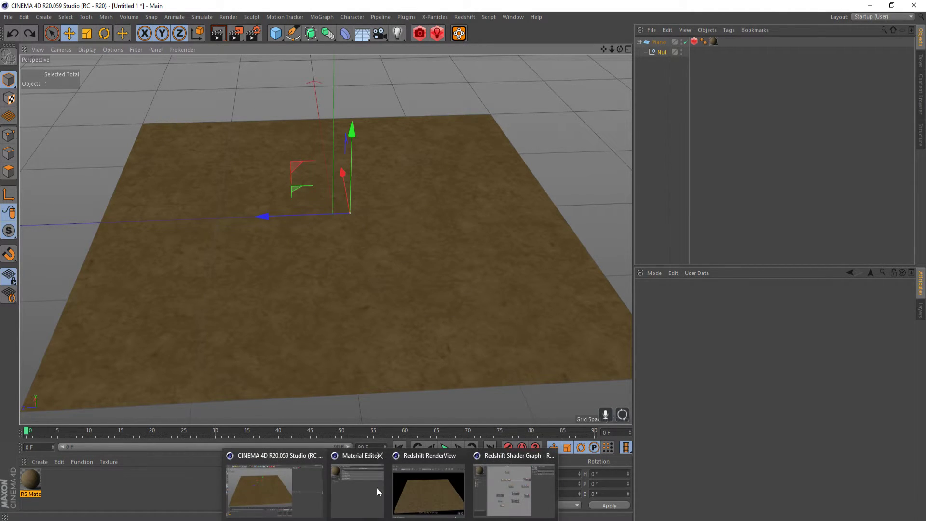
Step: Check the sliding texture in the Redshift RenderView while moving the Null in the XZ plane, undo the last move, and minimize the RenderView
{"action": "left_click_drag", "start_coordinate": [299, 192], "coordinate": [265, 180]}
{"action": "left_click_drag", "start_coordinate": [413, 117], "coordinate": [476, 74]}
{"action": "scroll", "coordinate": [242, 256], "scroll_direction": "up", "scroll_amount": 2}
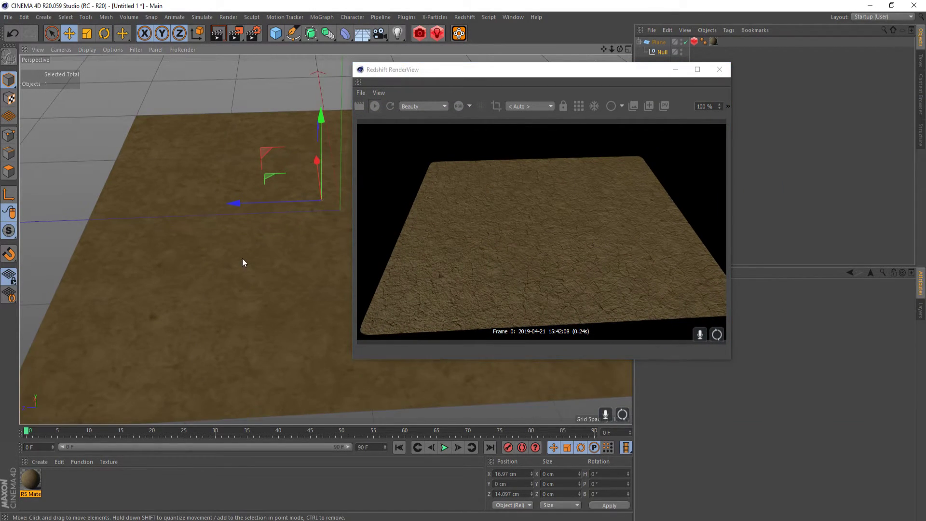
{"action": "left_click_drag", "start_coordinate": [276, 175], "coordinate": [239, 160]}
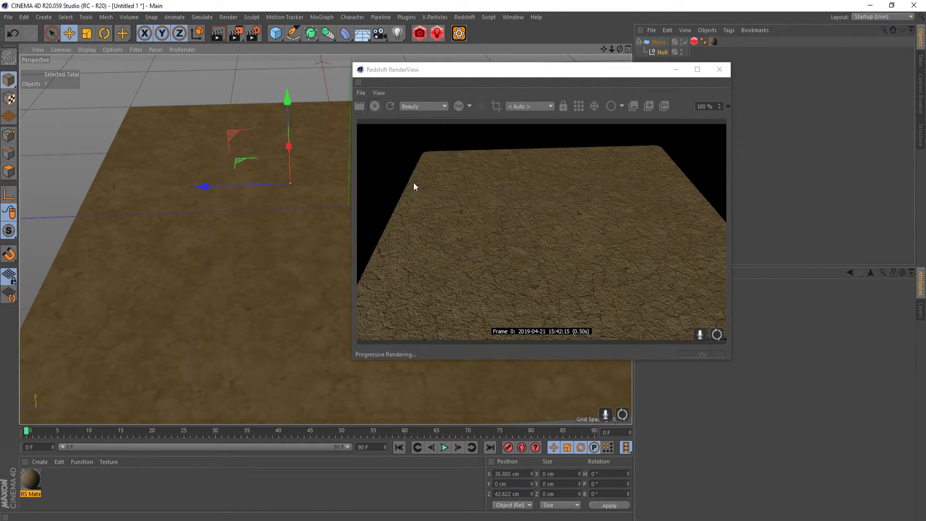
{"action": "key", "text": "ctrl+z"}
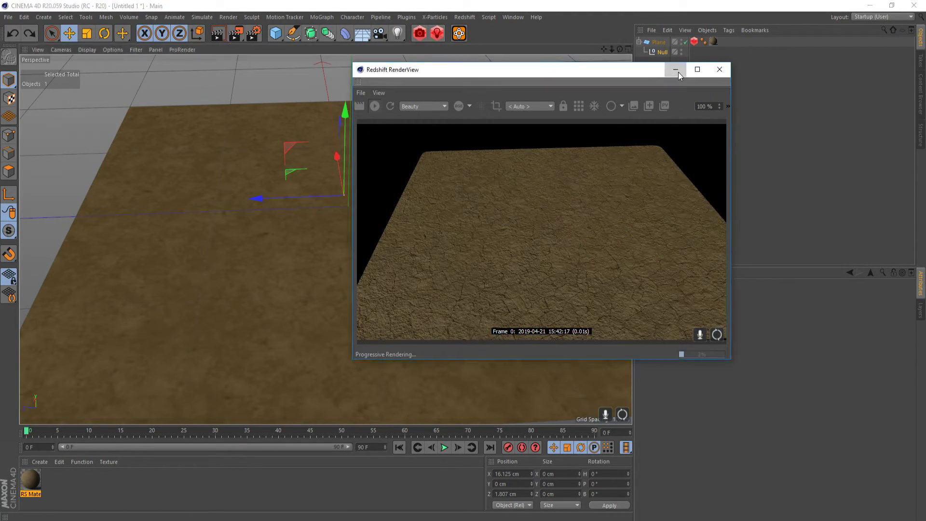
{"action": "left_click", "coordinate": [677, 71]}
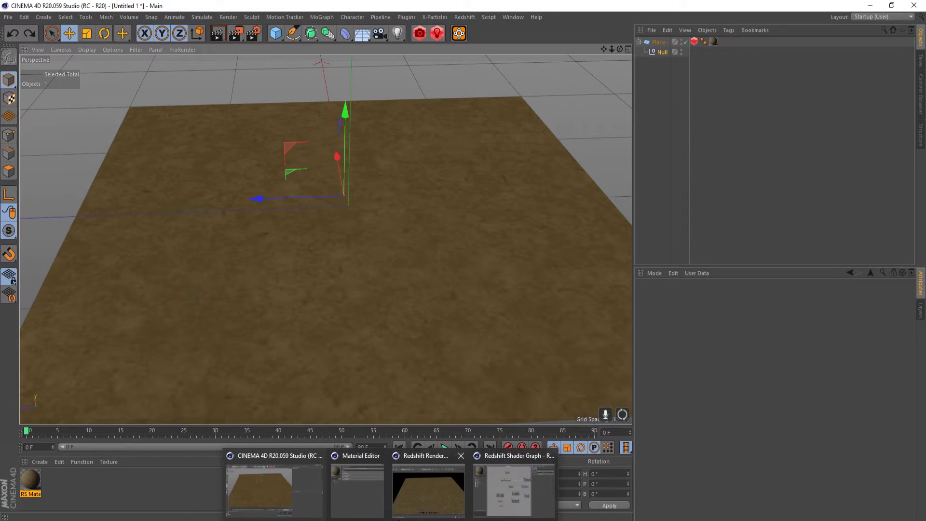
Step: Restore the shader graph, select the Null, Constant, Cross Product and Texture nodes together, and move them further below the material nodes
{"action": "left_click", "coordinate": [486, 488]}
{"action": "middle_click_drag", "start_coordinate": [311, 324], "coordinate": [297, 333]}
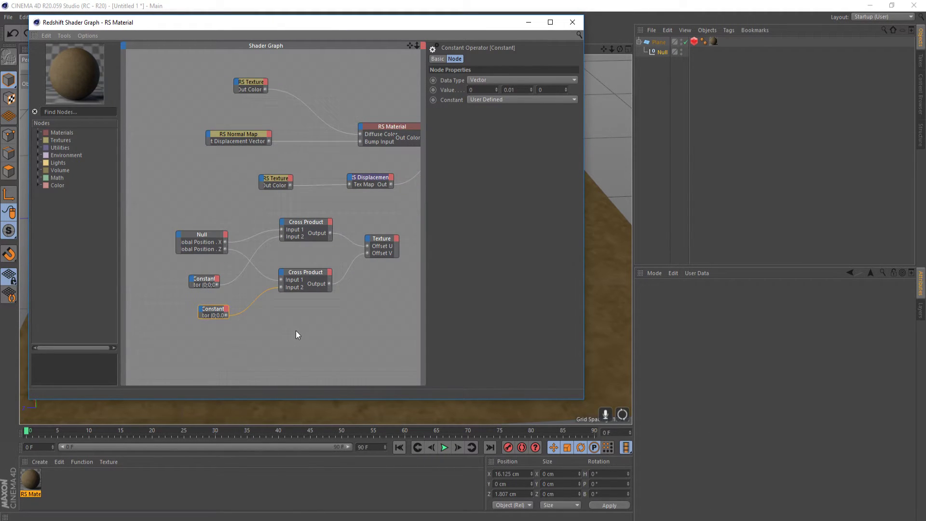
{"action": "left_click_drag", "start_coordinate": [165, 201], "coordinate": [182, 219]}
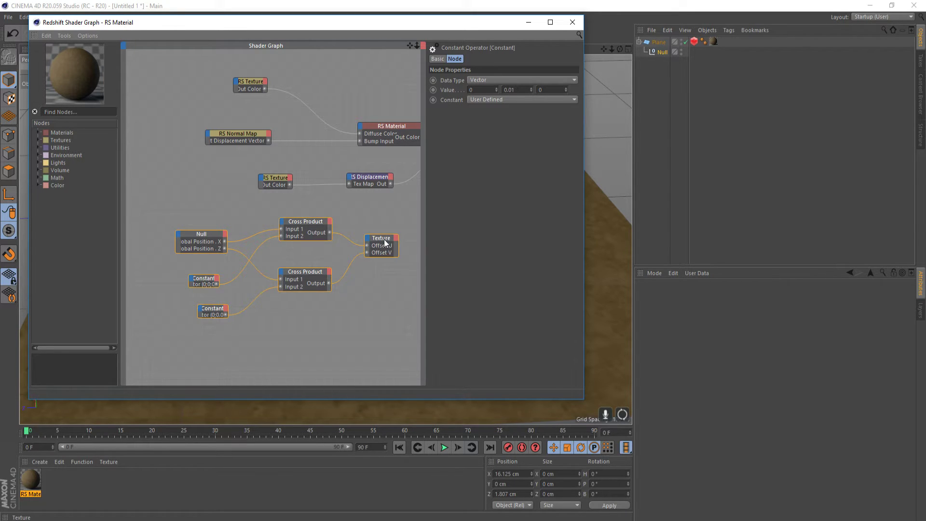
{"action": "left_click_drag", "start_coordinate": [384, 241], "coordinate": [379, 292]}
{"action": "middle_click_drag", "start_coordinate": [387, 232], "coordinate": [272, 237]}
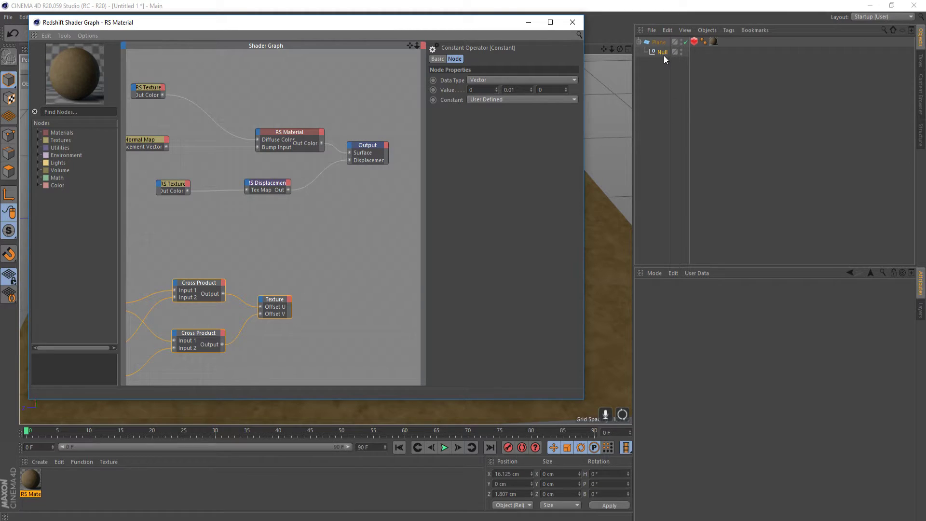
{"action": "middle_click_drag", "start_coordinate": [228, 250], "coordinate": [323, 227]}
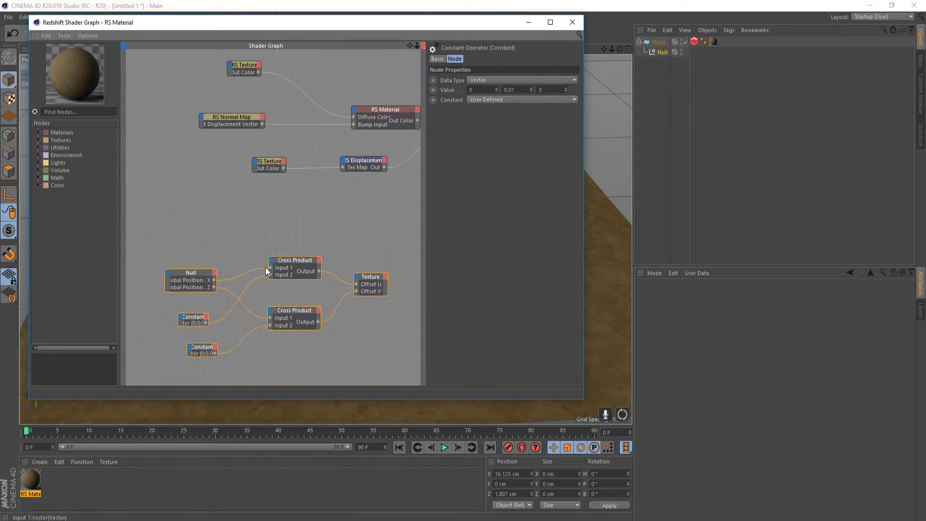
Step: Move the Null node away from the Constants, add a Global Position Y output to it, and optimize the node's size
{"action": "left_click", "coordinate": [233, 264]}
{"action": "left_click_drag", "start_coordinate": [182, 273], "coordinate": [159, 224]}
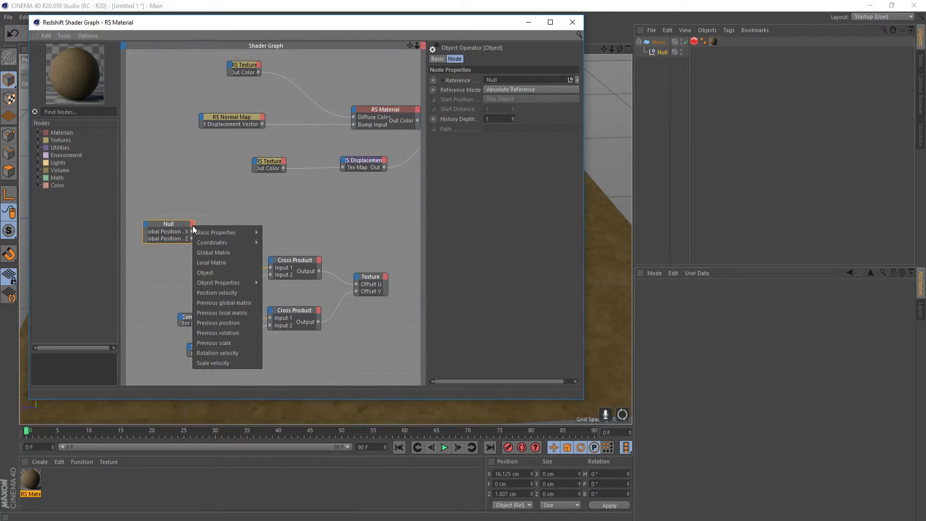
{"action": "mouse_move", "coordinate": [210, 243]}
{"action": "mouse_move", "coordinate": [323, 255]}
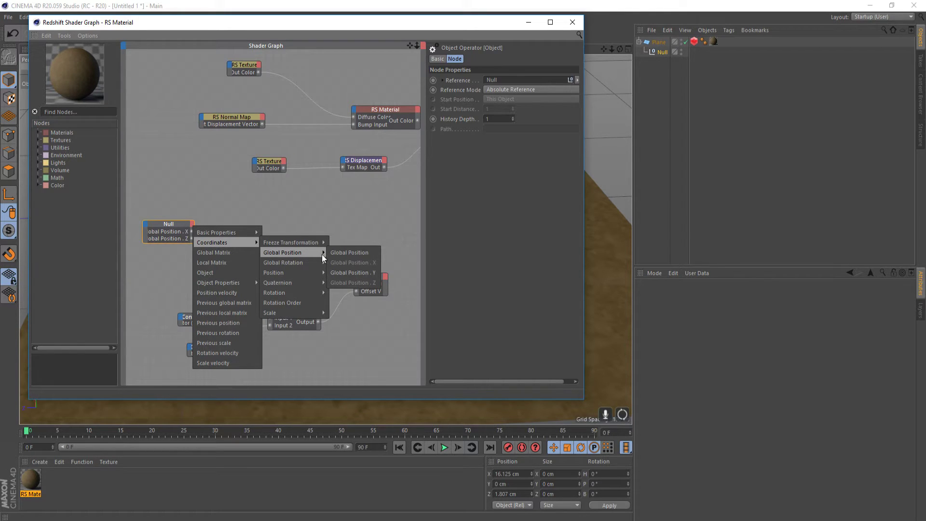
{"action": "left_click", "coordinate": [357, 272]}
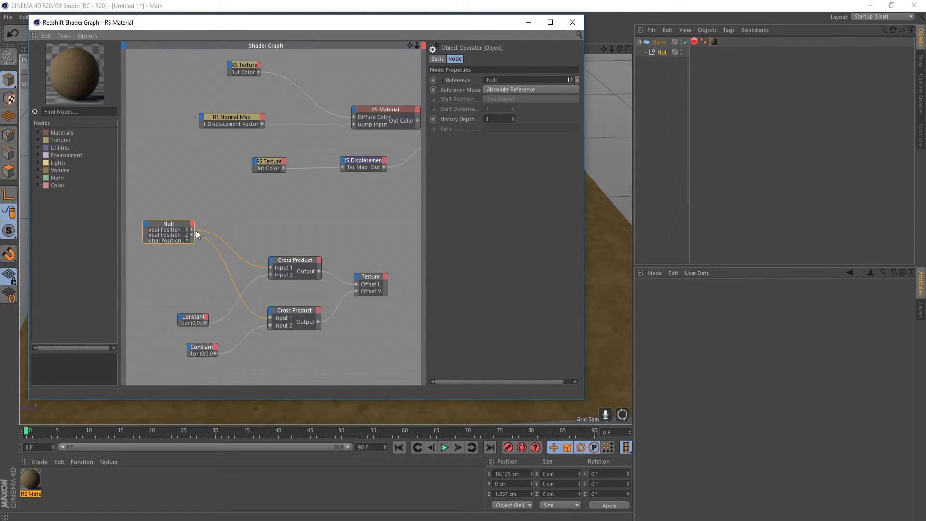
{"action": "right_click", "coordinate": [175, 226]}
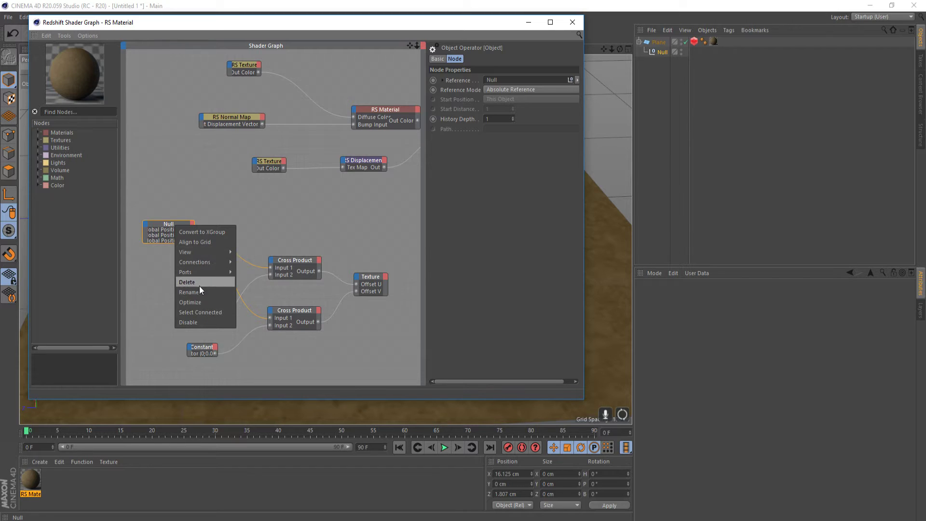
{"action": "left_click", "coordinate": [204, 302]}
{"action": "left_click", "coordinate": [529, 22]}
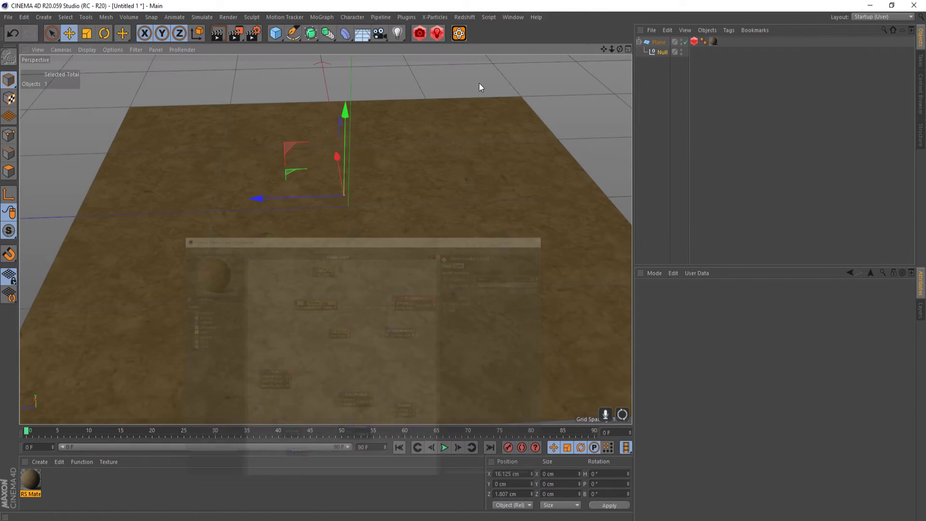
{"action": "mouse_move", "coordinate": [351, 129]}
{"action": "left_mouse_down"}
{"action": "mouse_move", "coordinate": [355, 106]}
{"action": "mouse_move", "coordinate": [340, 113]}
{"action": "mouse_move", "coordinate": [337, 132]}
{"action": "left_mouse_up"}
{"action": "key", "text": "ctrl+z"}
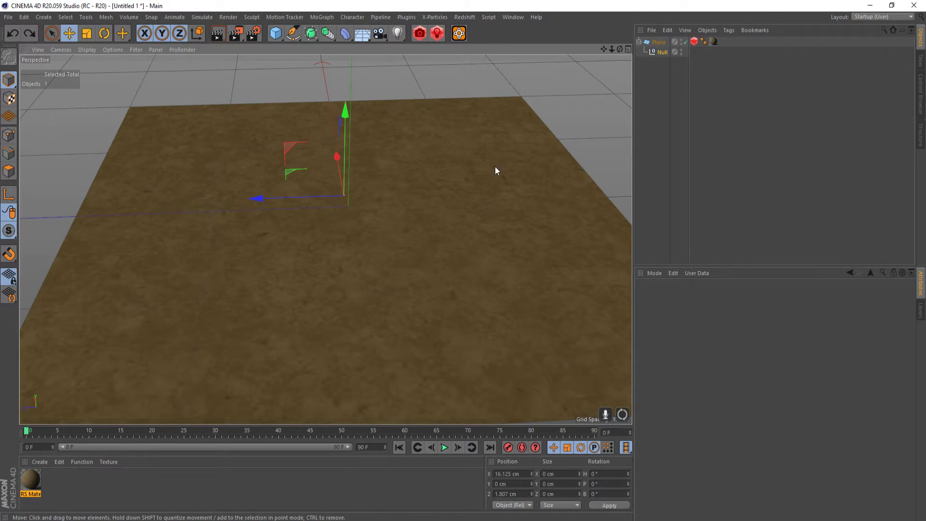
{"action": "mouse_move", "coordinate": [414, 516]}
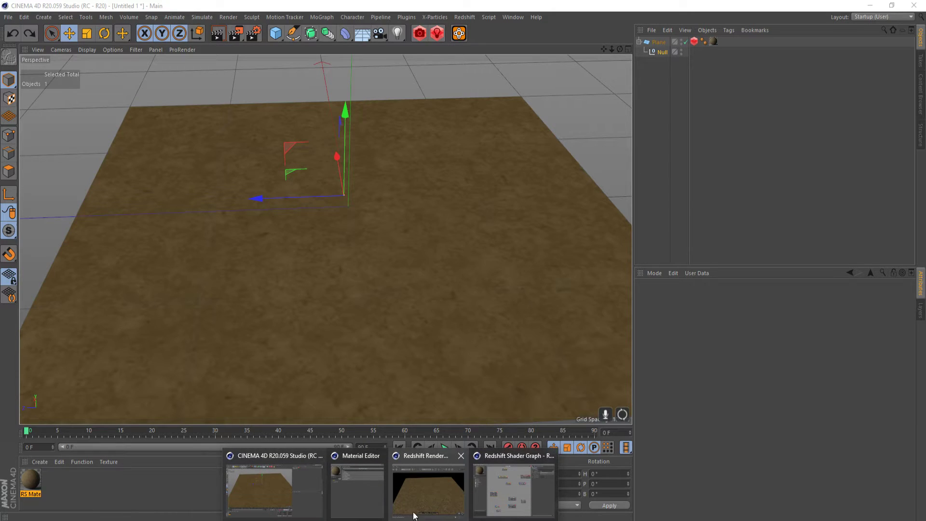
{"action": "left_click", "coordinate": [514, 477]}
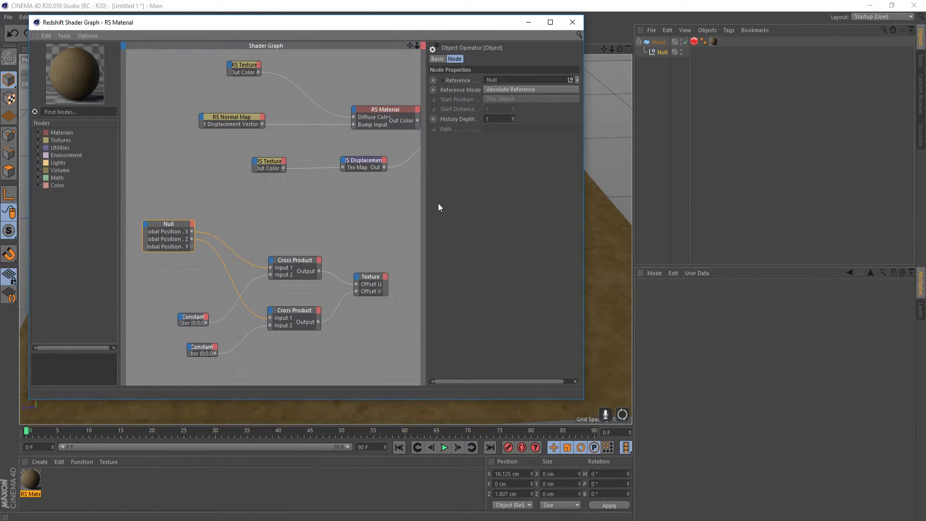
Step: Add the Plane's Redshift Object tag to the shader graph and connect the Null's Global Position Y to its Displacement Scale
{"action": "left_click_drag", "start_coordinate": [695, 42], "coordinate": [359, 200]}
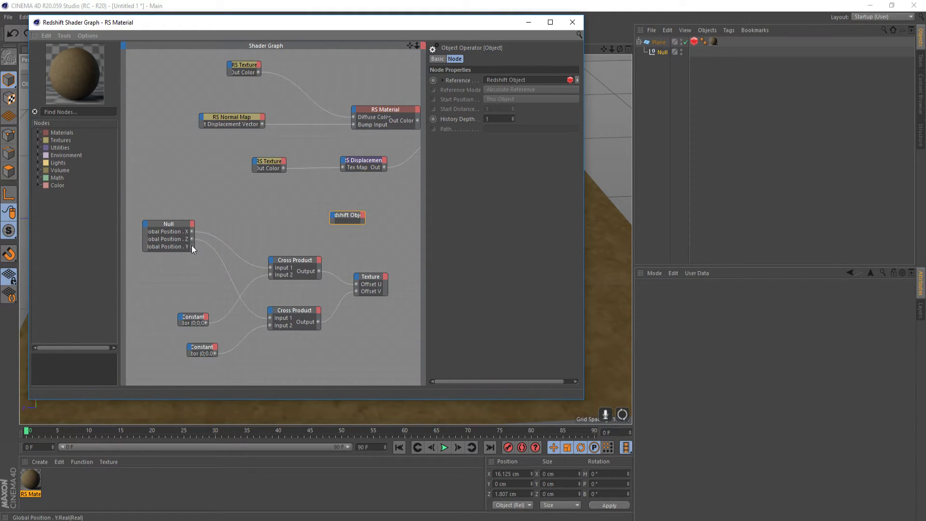
{"action": "left_click_drag", "start_coordinate": [268, 234], "coordinate": [333, 215]}
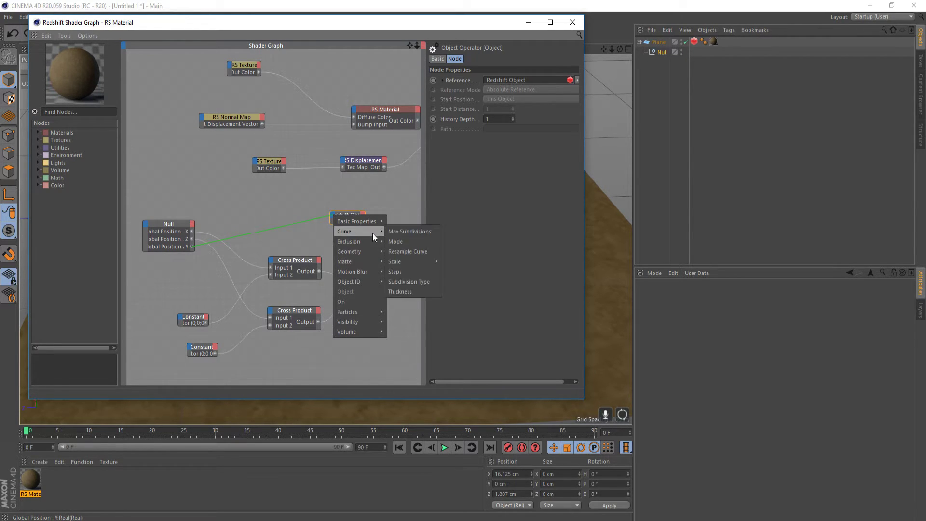
{"action": "mouse_move", "coordinate": [367, 251]}
{"action": "mouse_move", "coordinate": [401, 251]}
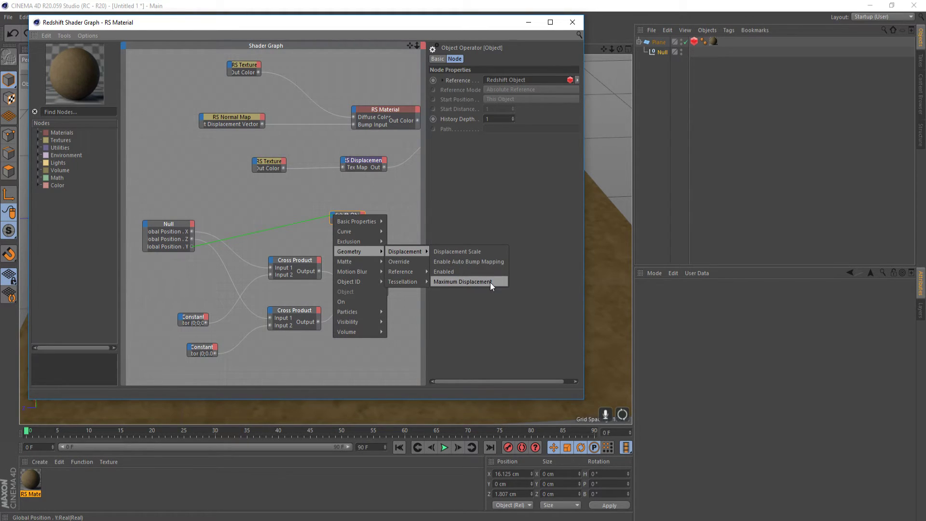
{"action": "left_click", "coordinate": [474, 251]}
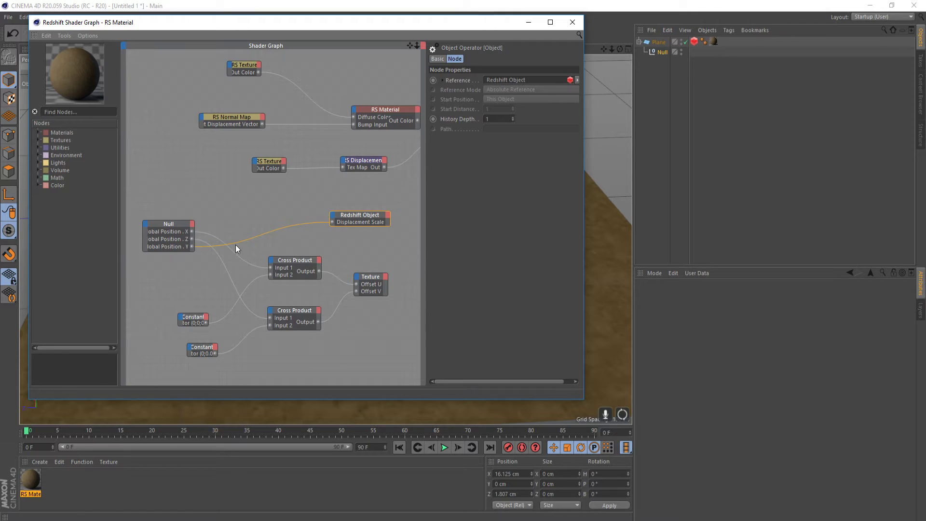
Step: Add another Constant above the Null node and duplicate a Cross Product node, placing the copy between the Null and Redshift Object nodes
{"action": "left_click", "coordinate": [296, 266]}
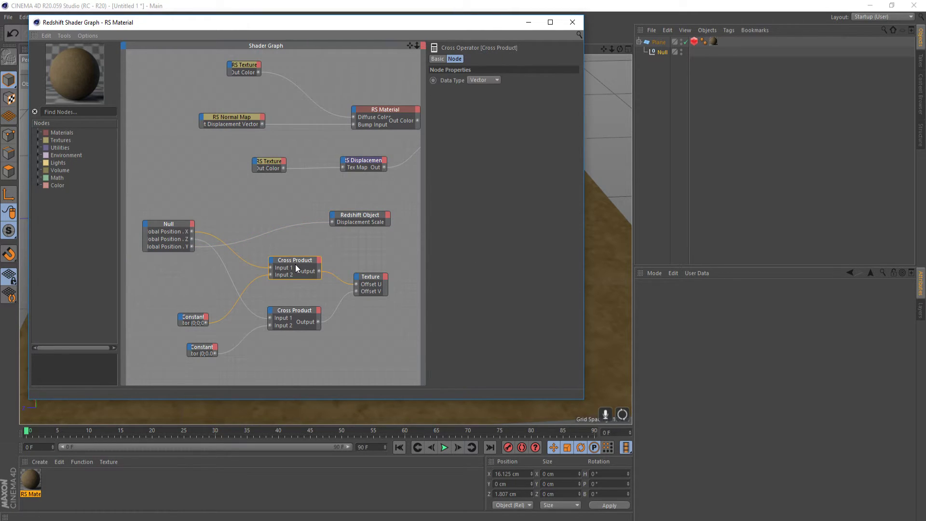
{"action": "double_click", "coordinate": [296, 264]}
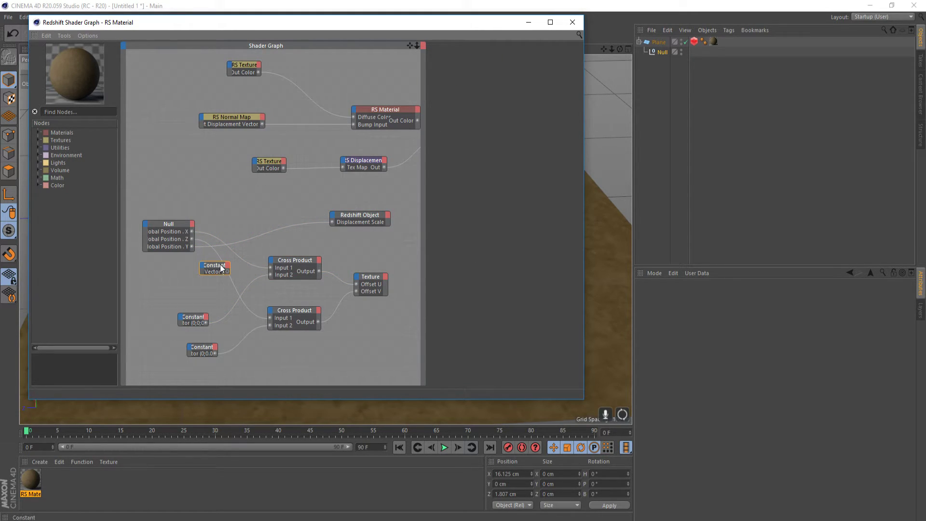
{"action": "left_click_drag", "start_coordinate": [220, 264], "coordinate": [245, 225]}
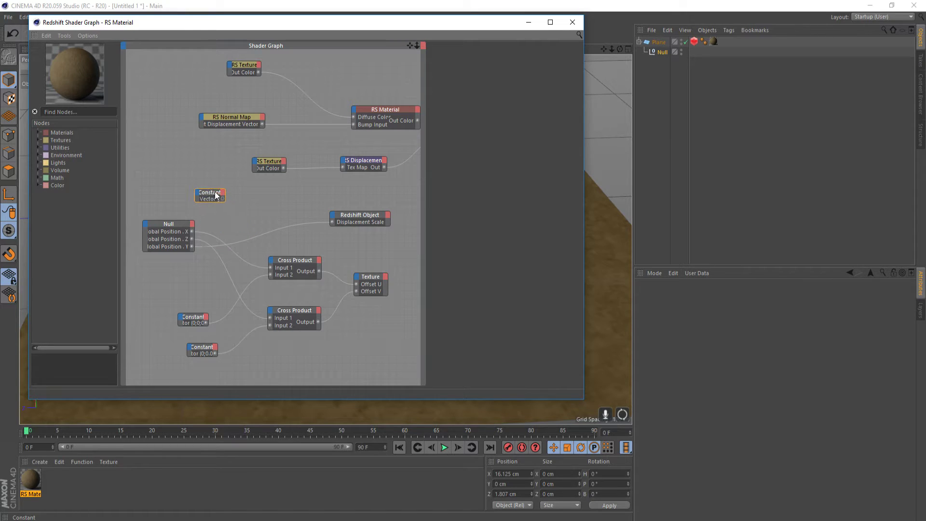
{"action": "left_click", "coordinate": [296, 261]}
{"action": "left_click", "coordinate": [256, 211]}
{"action": "key", "text": "ctrl+v"}
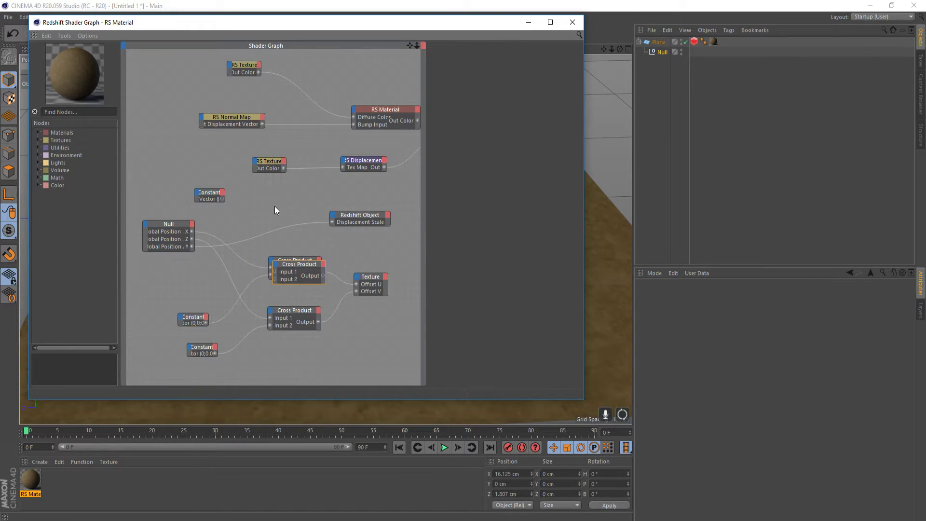
{"action": "left_click_drag", "start_coordinate": [311, 264], "coordinate": [294, 208]}
Step: Route the Null's Global Position Y and the new Constant, set to 0, 0.01, 0, through the new Cross Product into Displacement Scale
{"action": "left_click", "coordinate": [220, 197]}
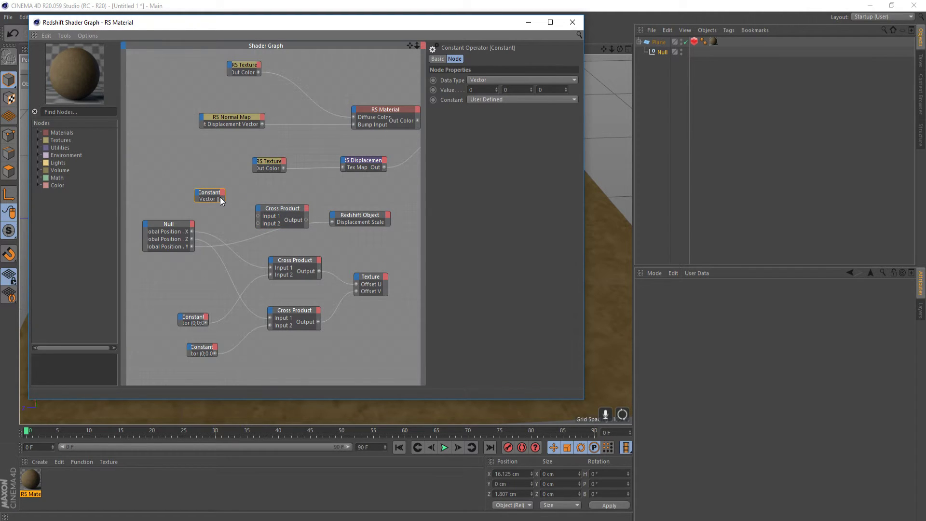
{"action": "left_click_drag", "start_coordinate": [193, 247], "coordinate": [259, 221]}
{"action": "left_click_drag", "start_coordinate": [258, 225], "coordinate": [258, 223]}
{"action": "left_click", "coordinate": [514, 91]}
{"action": "type", "text": ".01"}
{"action": "key", "text": "Return"}
Step: Minimize the shader graph, restore the Redshift RenderView beside the viewport, and orbit the camera to inspect the ground's displacement
{"action": "left_click", "coordinate": [528, 24]}
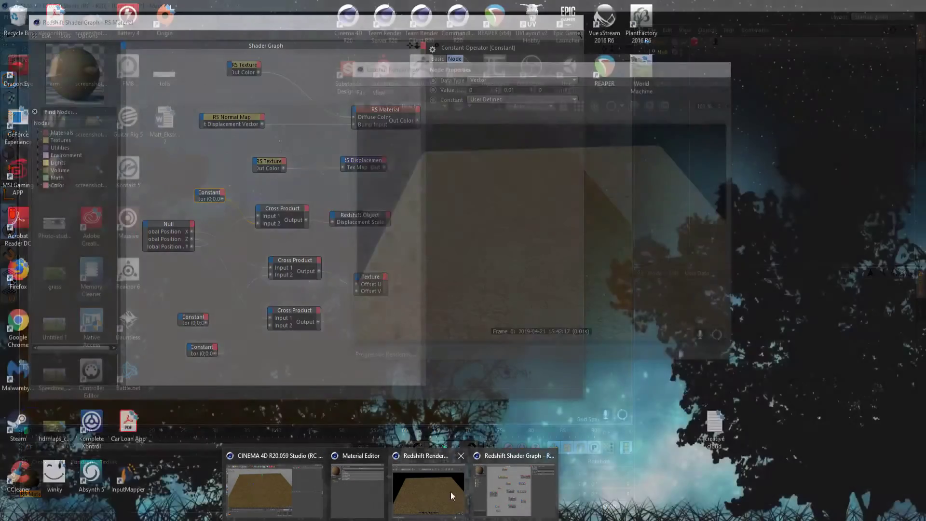
{"action": "left_click", "coordinate": [451, 492]}
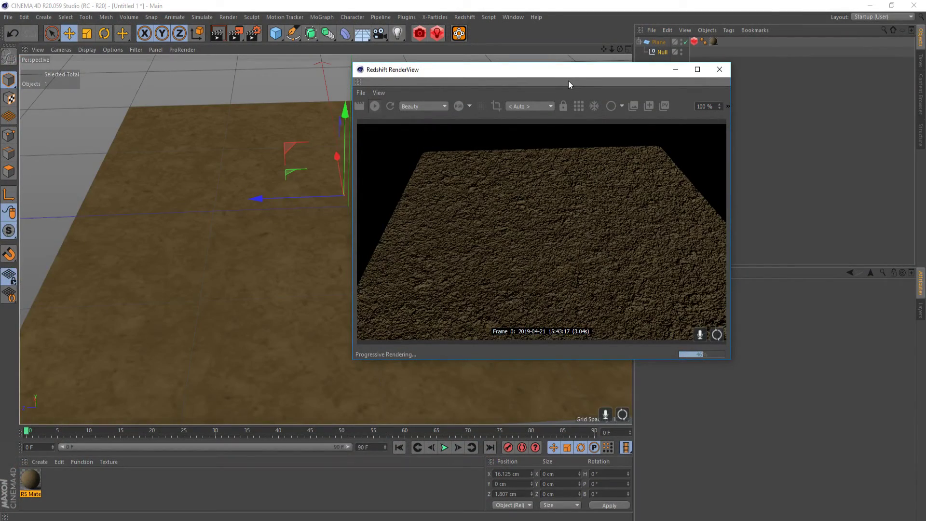
{"action": "left_click_drag", "start_coordinate": [598, 71], "coordinate": [765, 107]}
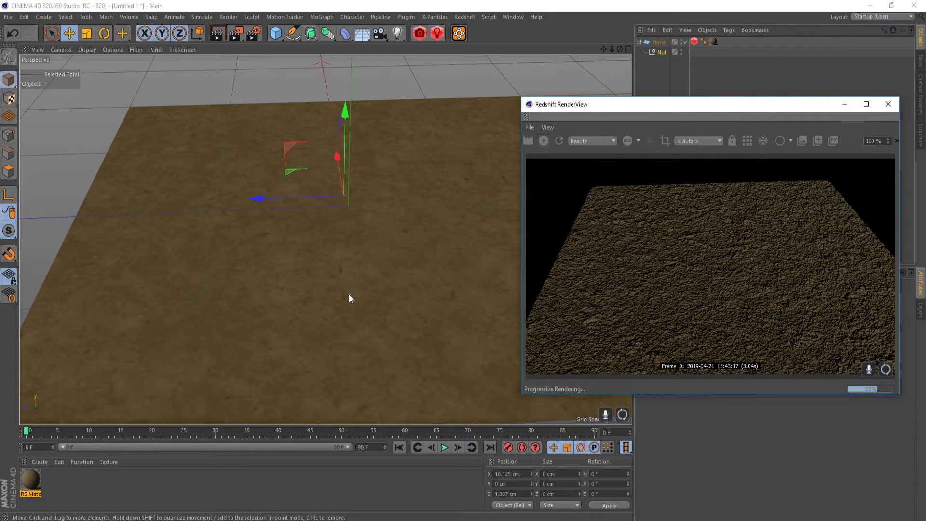
{"action": "left_click_drag", "start_coordinate": [350, 296], "coordinate": [364, 262], "text": "alt"}
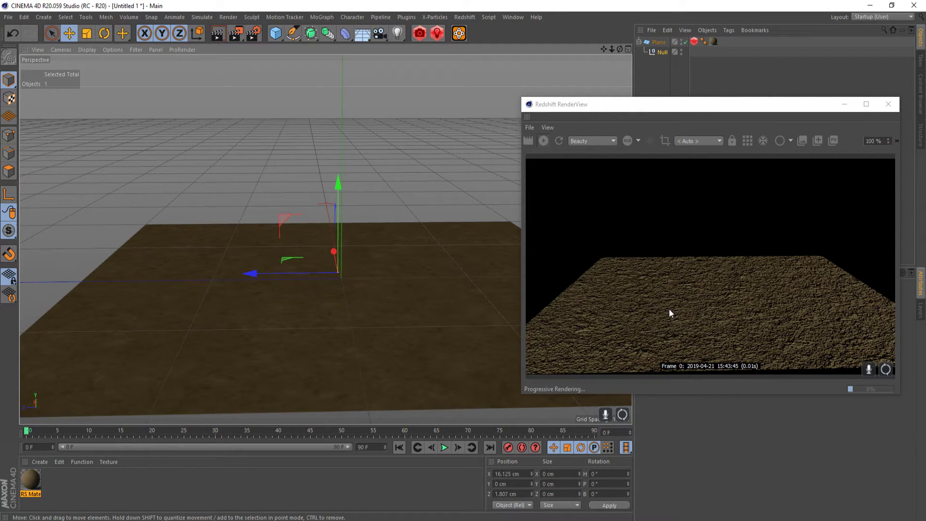
{"action": "left_click_drag", "start_coordinate": [342, 279], "coordinate": [346, 304], "text": "alt"}
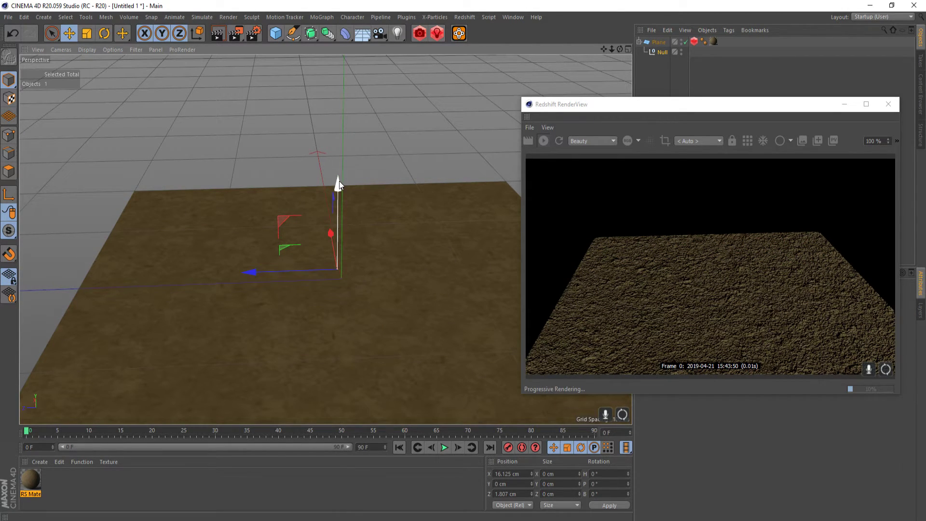
Step: Check the displacement node connections in the shader graph, minimize it, and raise the Null to about 4 cm in Y
{"action": "left_click", "coordinate": [390, 520]}
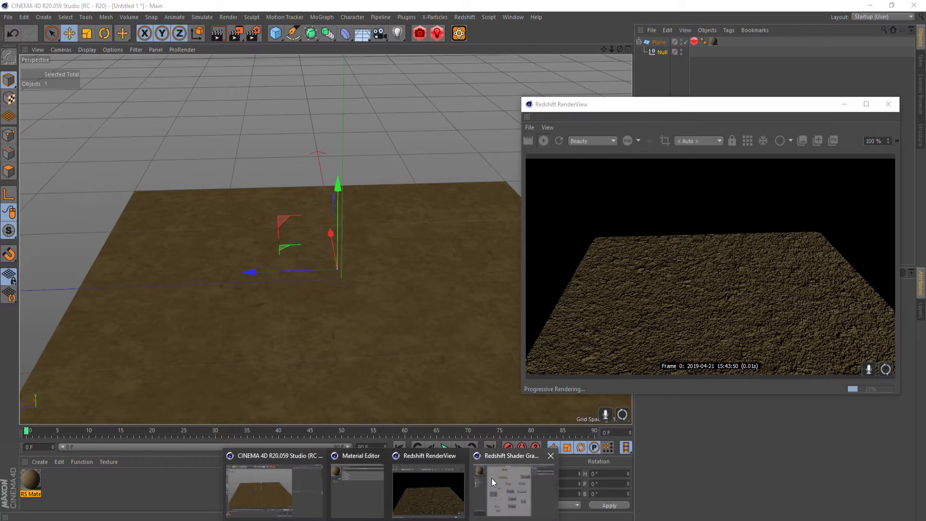
{"action": "left_click", "coordinate": [492, 479]}
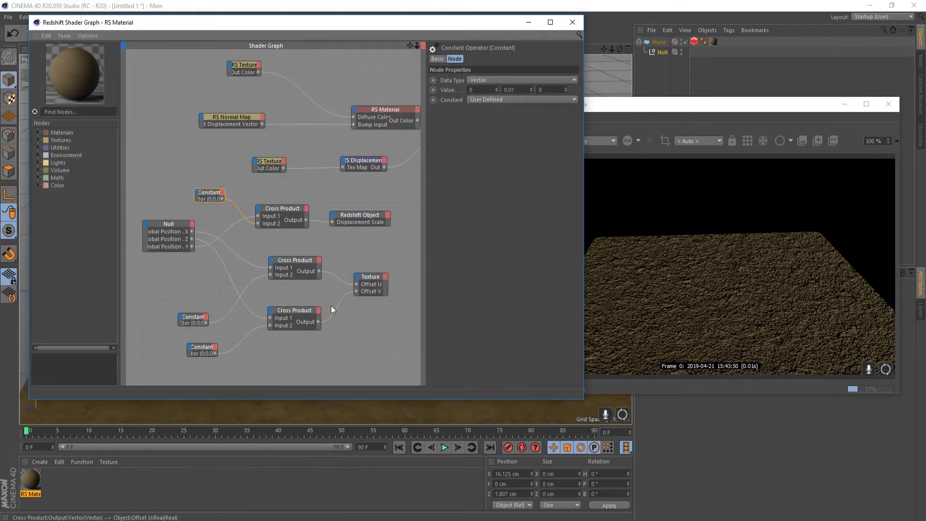
{"action": "left_click", "coordinate": [528, 25]}
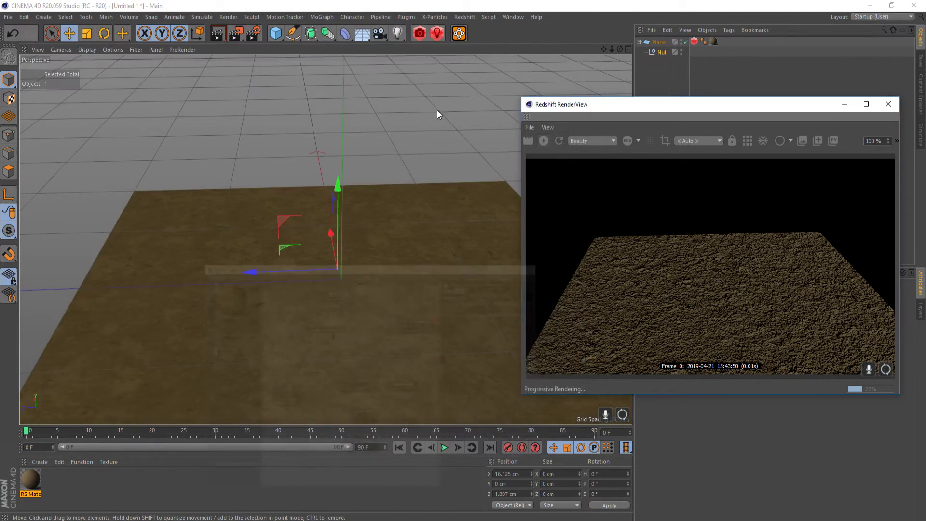
{"action": "left_click_drag", "start_coordinate": [337, 183], "coordinate": [345, 179]}
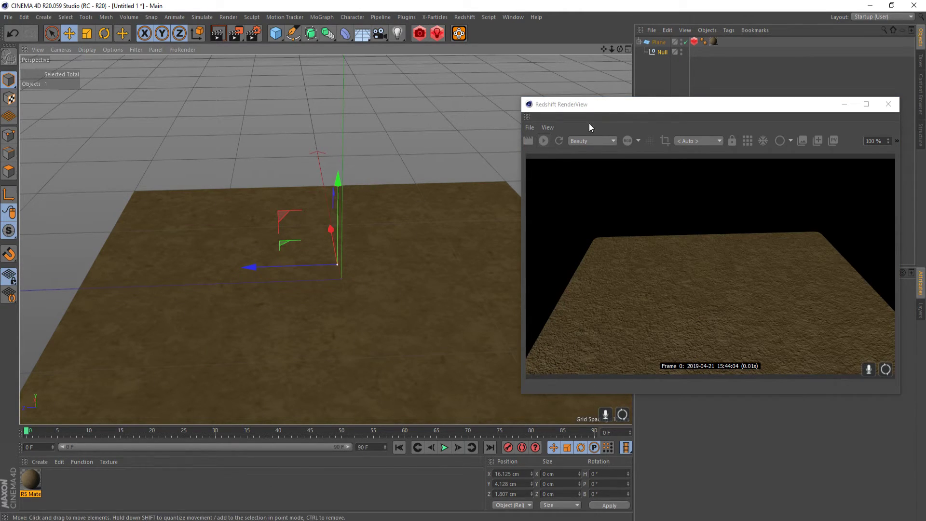
Step: Reposition the Redshift RenderView and inspect the rendered ground surface up close, finishing at 95% zoom
{"action": "left_click_drag", "start_coordinate": [616, 107], "coordinate": [488, 50]}
{"action": "scroll", "coordinate": [565, 230], "scroll_direction": "up", "scroll_amount": 2}
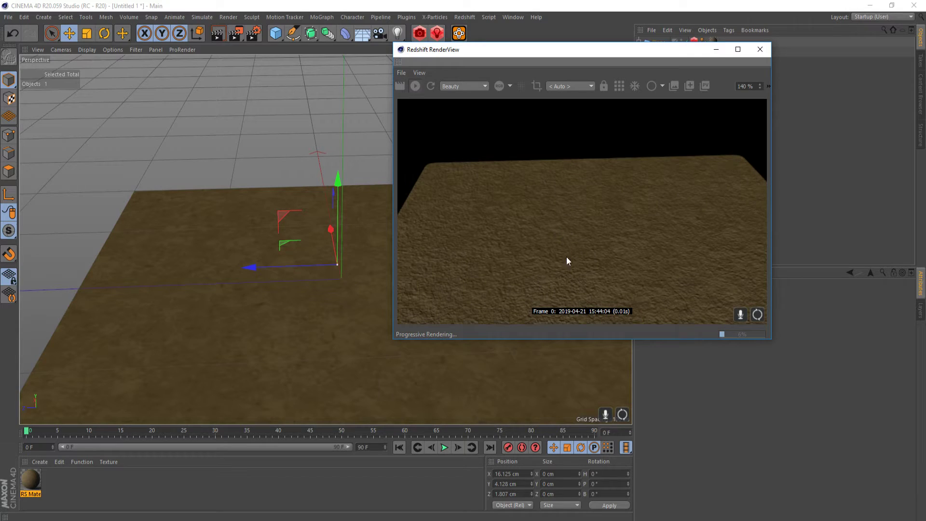
{"action": "middle_click_drag", "start_coordinate": [566, 141], "coordinate": [563, 124]}
{"action": "key", "text": "alt"}
{"action": "scroll", "coordinate": [597, 216], "scroll_direction": "down", "scroll_amount": 3}
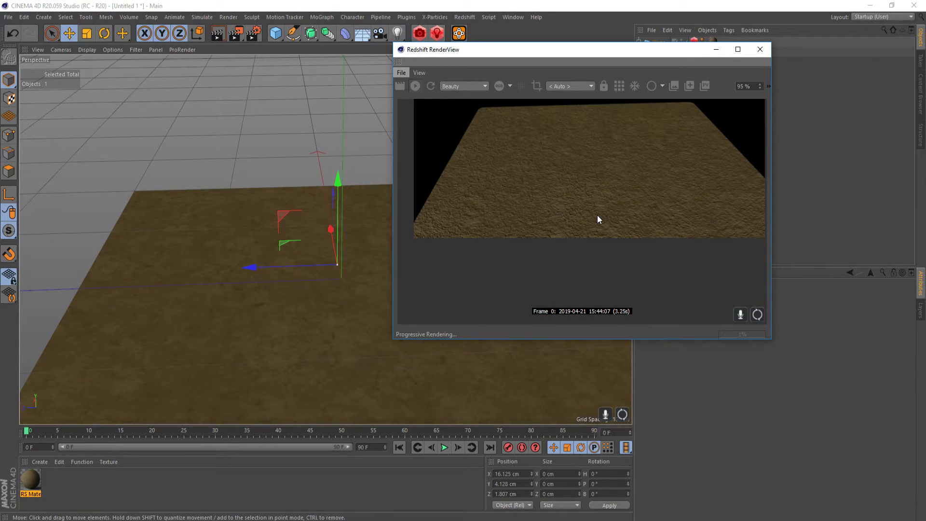
Step: Raise the Null to about 33 cm in Y, show the Plane's Redshift tag settings, and raise the Null further to about 73 cm
{"action": "left_click_drag", "start_coordinate": [310, 363], "coordinate": [341, 334], "text": "alt"}
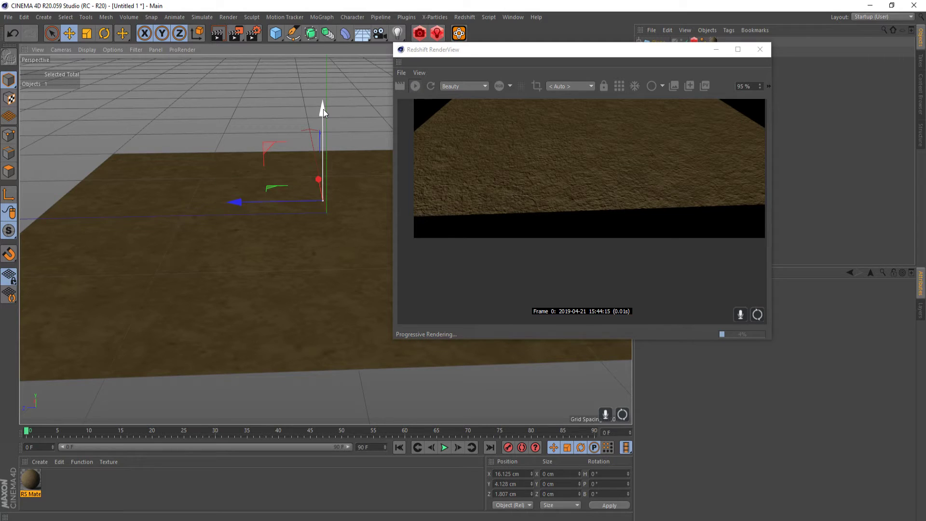
{"action": "left_click_drag", "start_coordinate": [323, 109], "coordinate": [323, 66]}
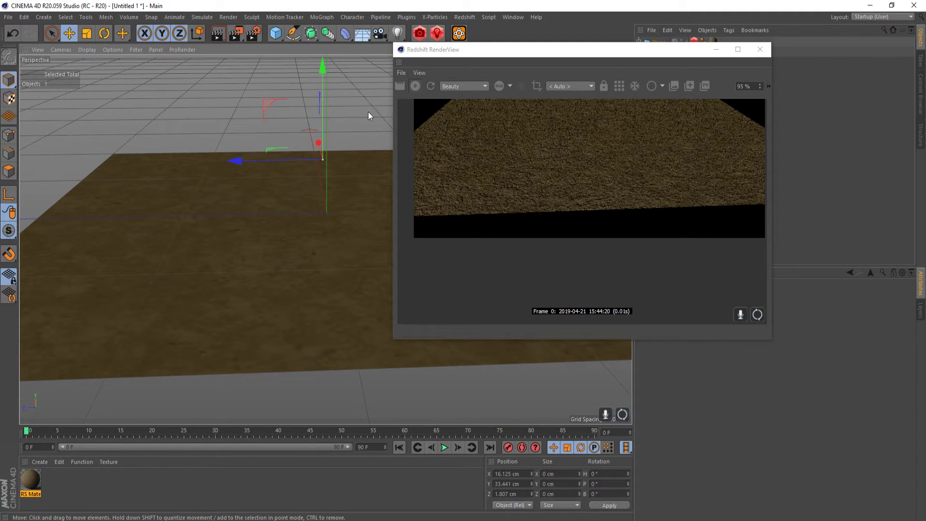
{"action": "left_click", "coordinate": [695, 40]}
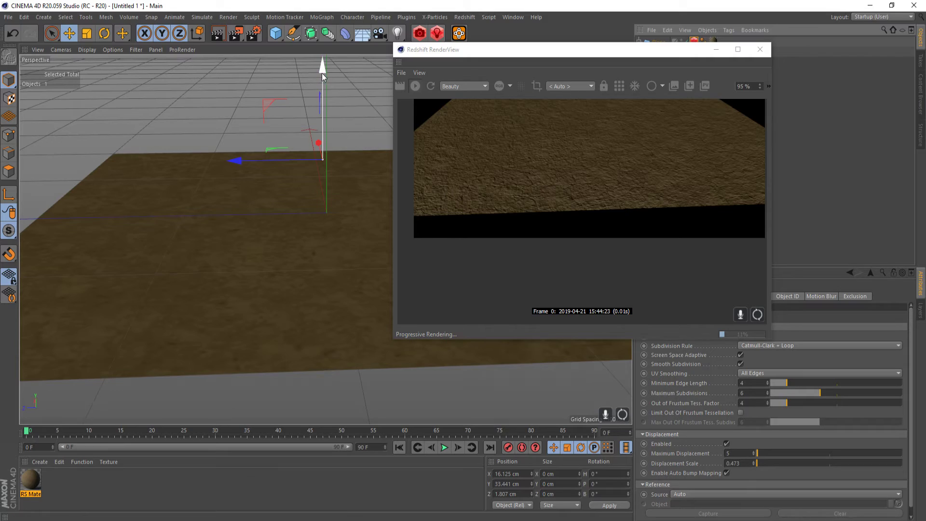
{"action": "left_click_drag", "start_coordinate": [323, 73], "coordinate": [346, 55]}
Step: Review the displacement Constant in the shader graph, minimize the graph, and examine the displaced ground in the Redshift RenderView
{"action": "left_click", "coordinate": [391, 520]}
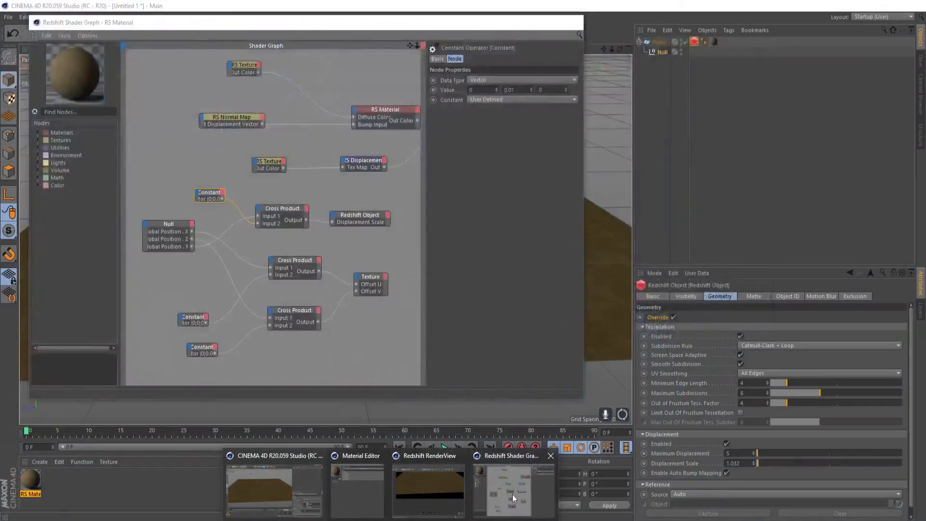
{"action": "left_click", "coordinate": [514, 498]}
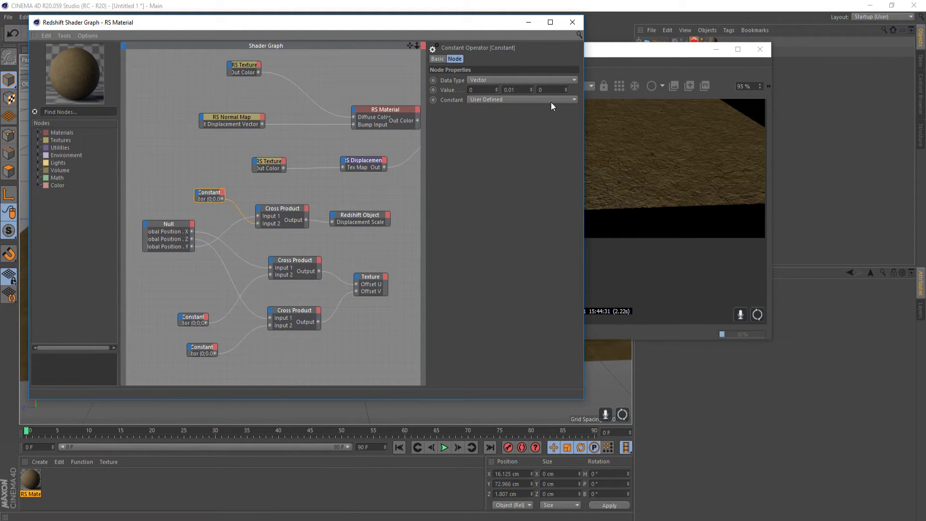
{"action": "left_click", "coordinate": [528, 22]}
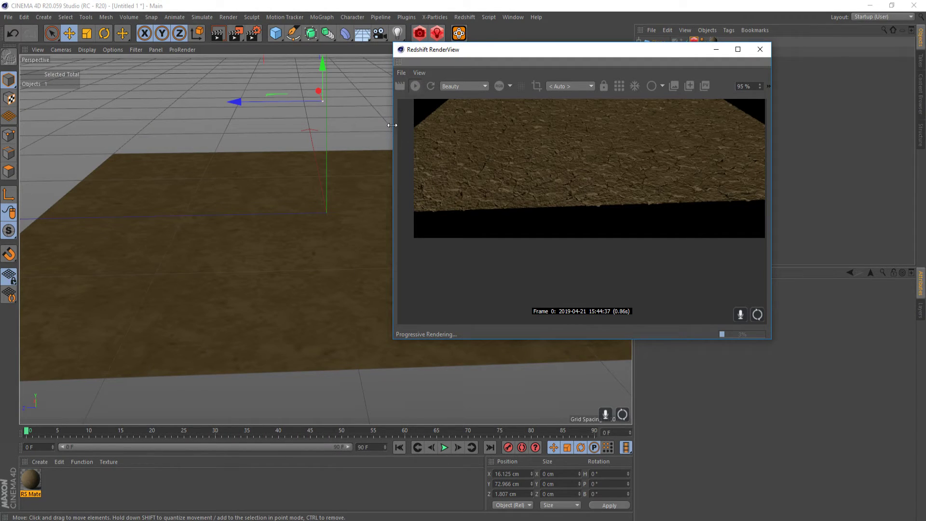
{"action": "left_click_drag", "start_coordinate": [613, 175], "coordinate": [604, 233]}
{"action": "left_click_drag", "start_coordinate": [346, 237], "coordinate": [347, 249], "text": "alt"}
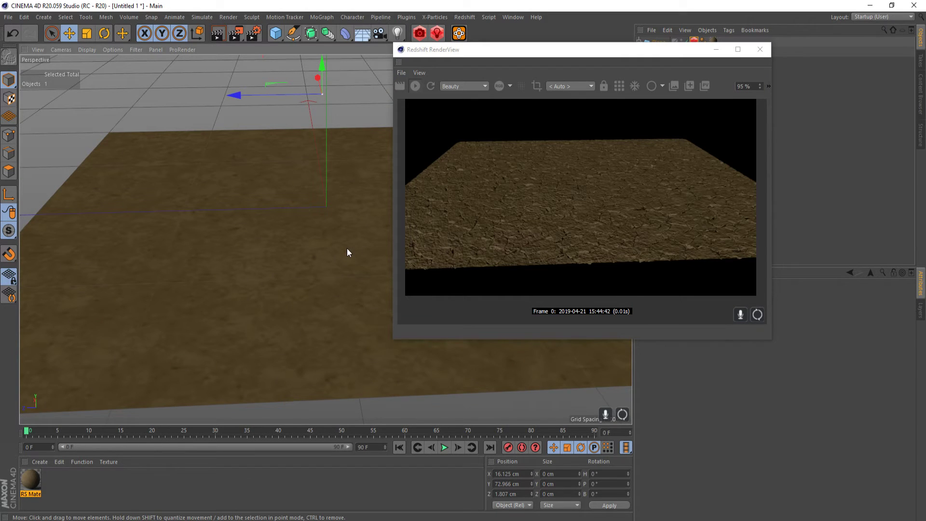
Step: Lower the Null to about 28 cm in Y, and further down to about -4 cm
{"action": "scroll", "coordinate": [337, 206], "scroll_direction": "up", "scroll_amount": 2}
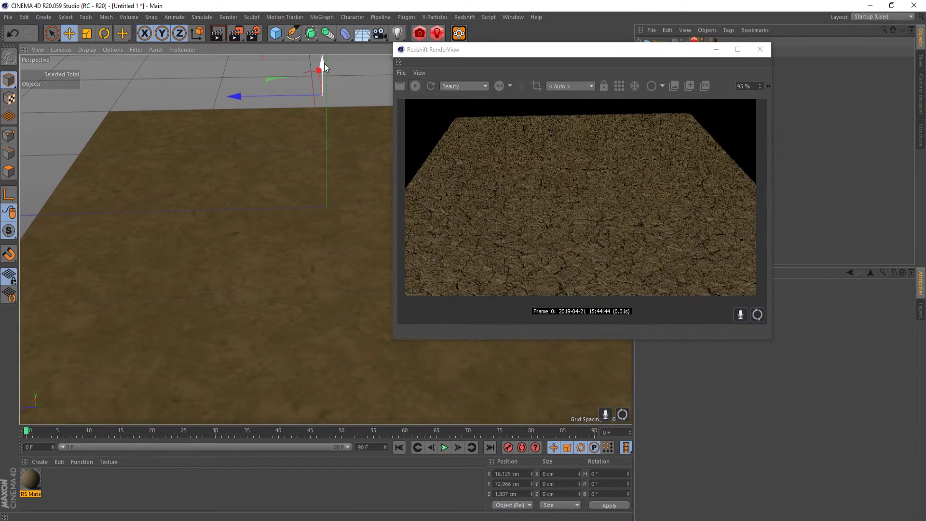
{"action": "left_click_drag", "start_coordinate": [324, 65], "coordinate": [335, 145]}
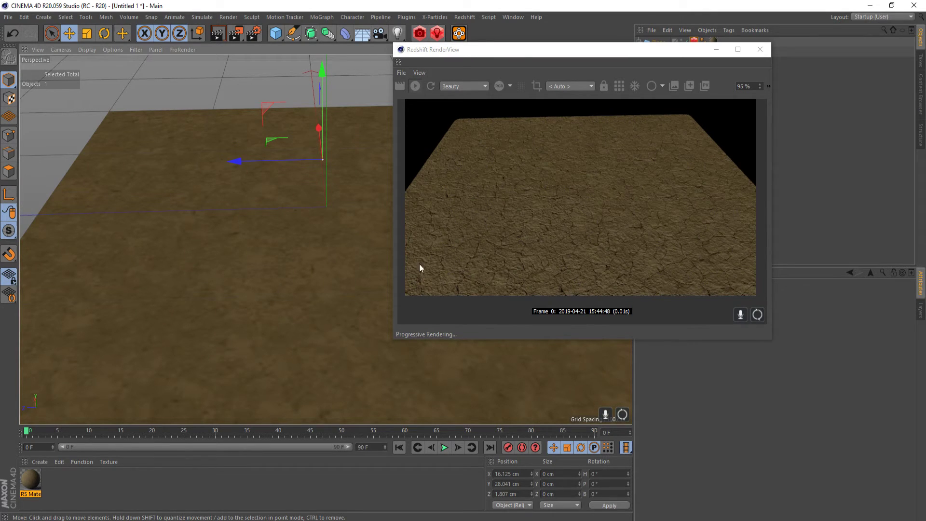
{"action": "left_click_drag", "start_coordinate": [255, 280], "coordinate": [256, 253], "text": "alt"}
{"action": "left_click_drag", "start_coordinate": [323, 98], "coordinate": [321, 144]}
{"action": "scroll", "coordinate": [362, 297], "scroll_direction": "up", "scroll_amount": 2}
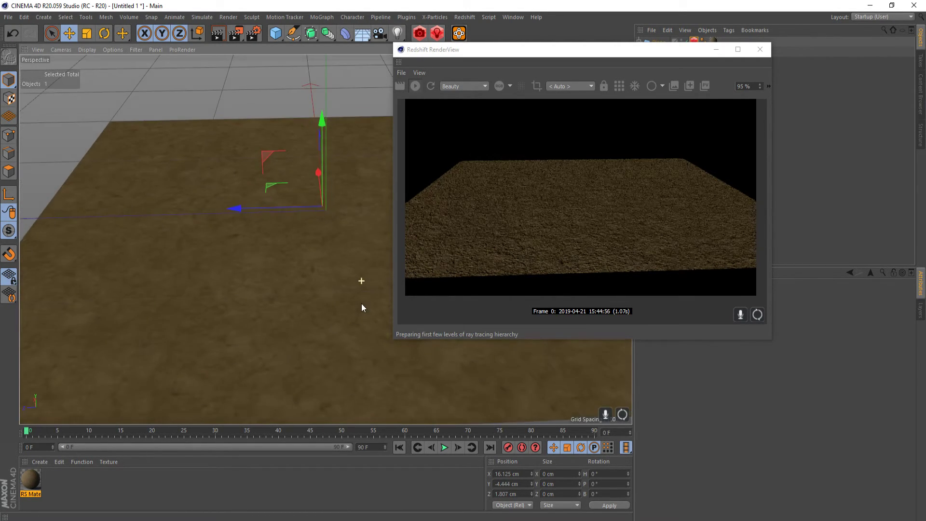
Step: Add a Redshift Sky to light the ground and reframe the rendered image in the Redshift RenderView
{"action": "mouse_move", "coordinate": [453, 37]}
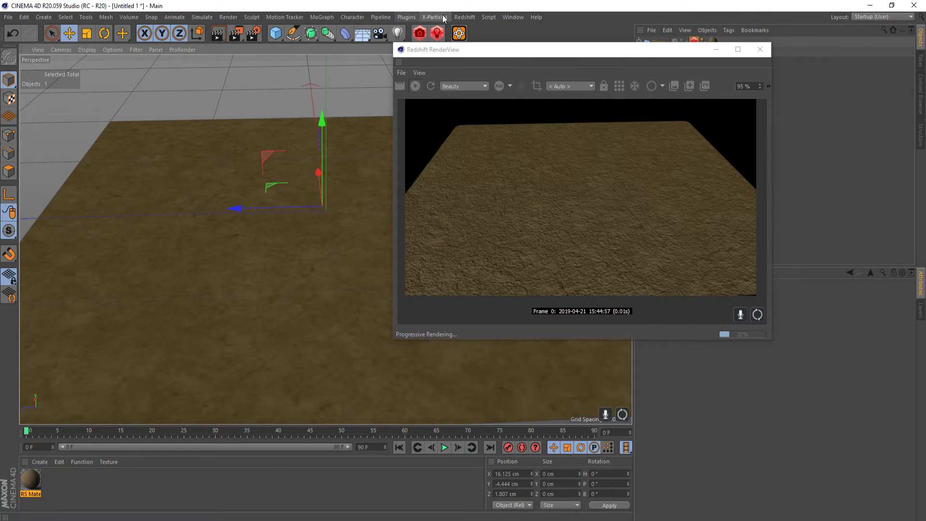
{"action": "left_click", "coordinate": [465, 17]}
{"action": "mouse_move", "coordinate": [491, 36]}
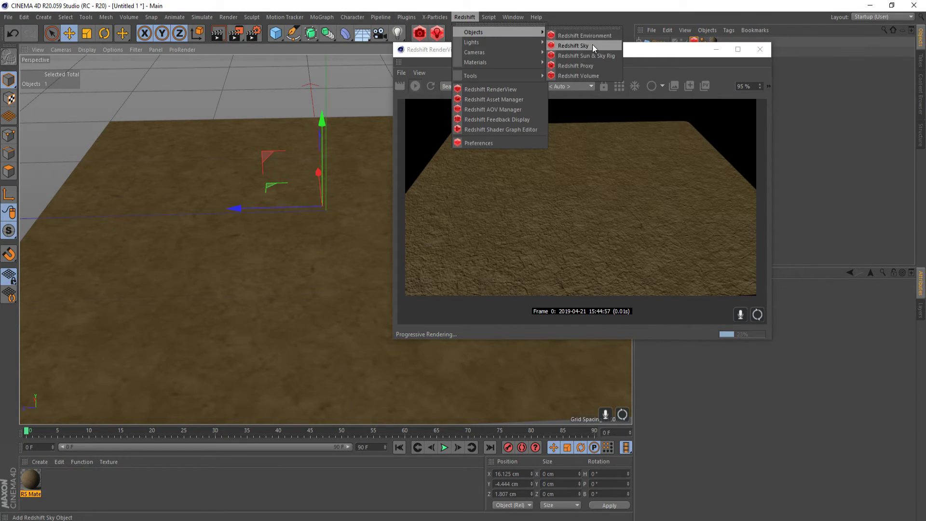
{"action": "left_click", "coordinate": [607, 49]}
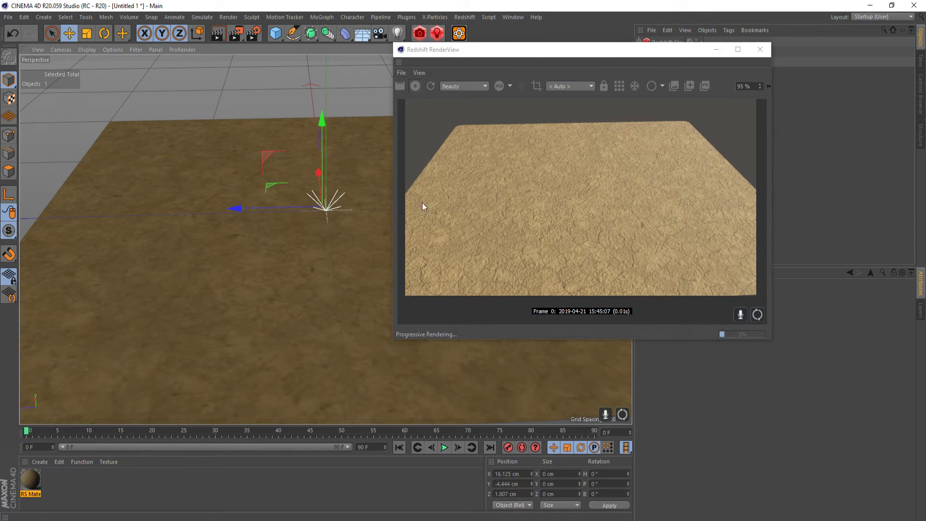
{"action": "left_click_drag", "start_coordinate": [544, 198], "coordinate": [550, 187]}
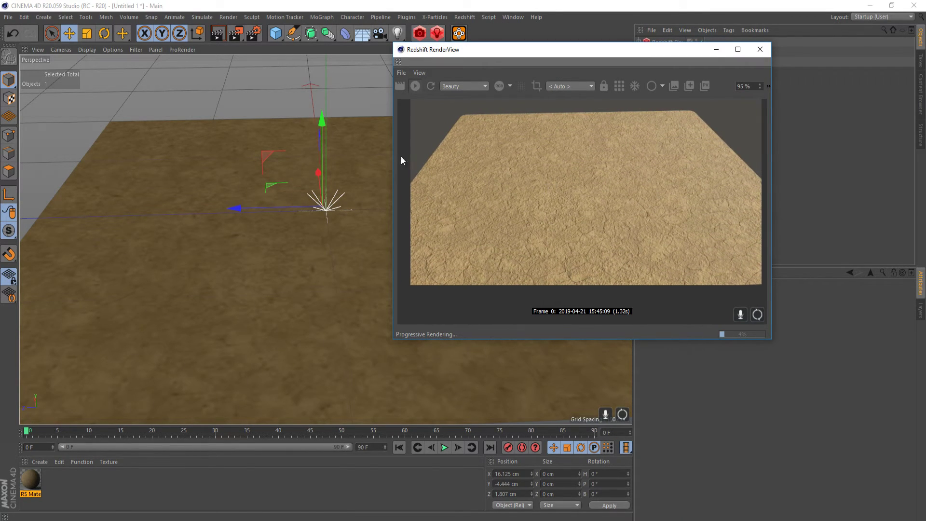
Step: Raise the Null to about 25 cm in Y and inspect the displaced ground up close
{"action": "left_click", "coordinate": [326, 123]}
{"action": "left_click_drag", "start_coordinate": [320, 121], "coordinate": [346, 81]}
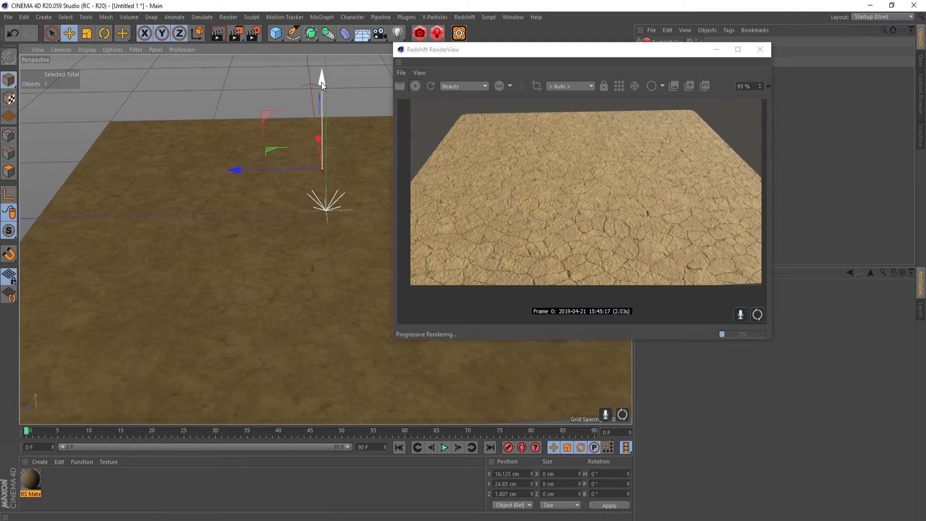
{"action": "scroll", "coordinate": [313, 294], "scroll_direction": "up", "scroll_amount": 5}
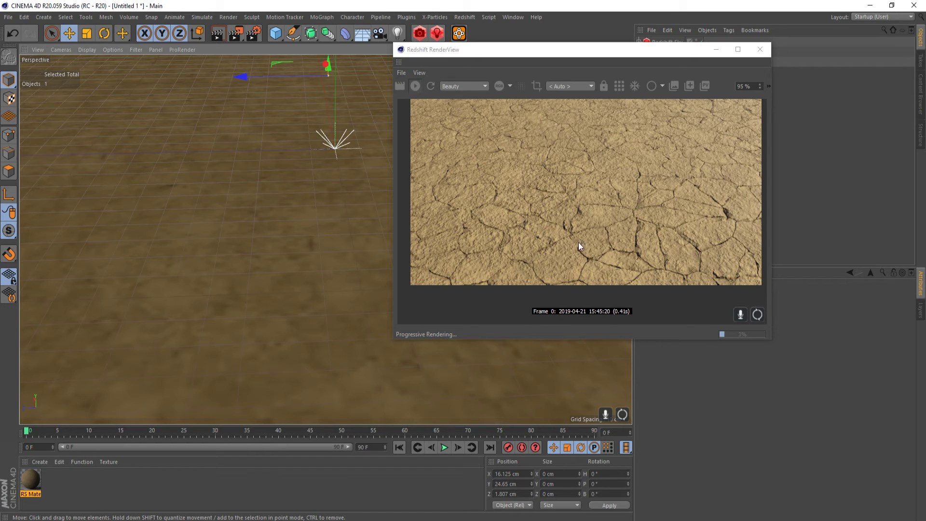
{"action": "middle_click_drag", "start_coordinate": [346, 151], "coordinate": [346, 193], "text": "alt"}
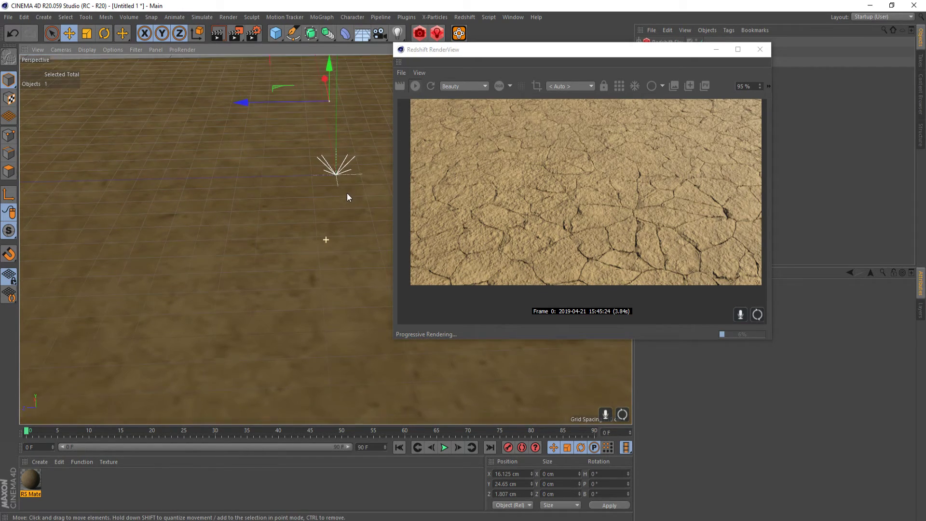
Step: Lower the Null to about -22 cm in Y, compare the displaced ground, and raise it to about 5 cm
{"action": "left_click_drag", "start_coordinate": [331, 59], "coordinate": [319, 131]}
{"action": "left_click_drag", "start_coordinate": [331, 306], "coordinate": [349, 328], "text": "alt"}
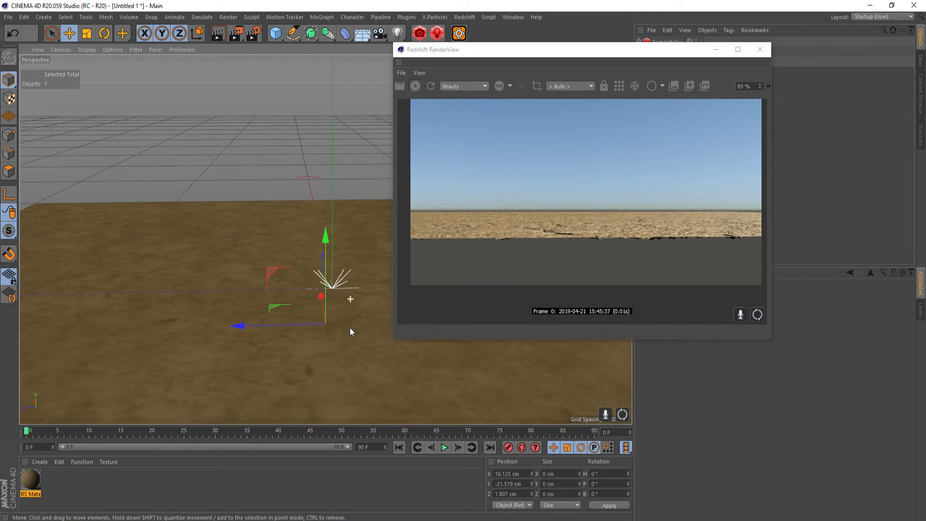
{"action": "left_click_drag", "start_coordinate": [574, 261], "coordinate": [573, 222]}
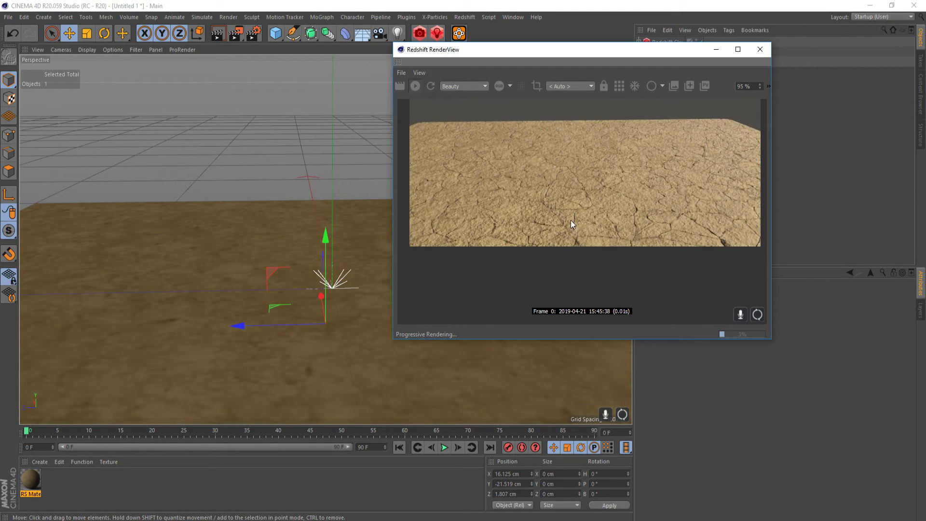
{"action": "left_click", "coordinate": [323, 238]}
{"action": "left_click_drag", "start_coordinate": [324, 238], "coordinate": [358, 176]}
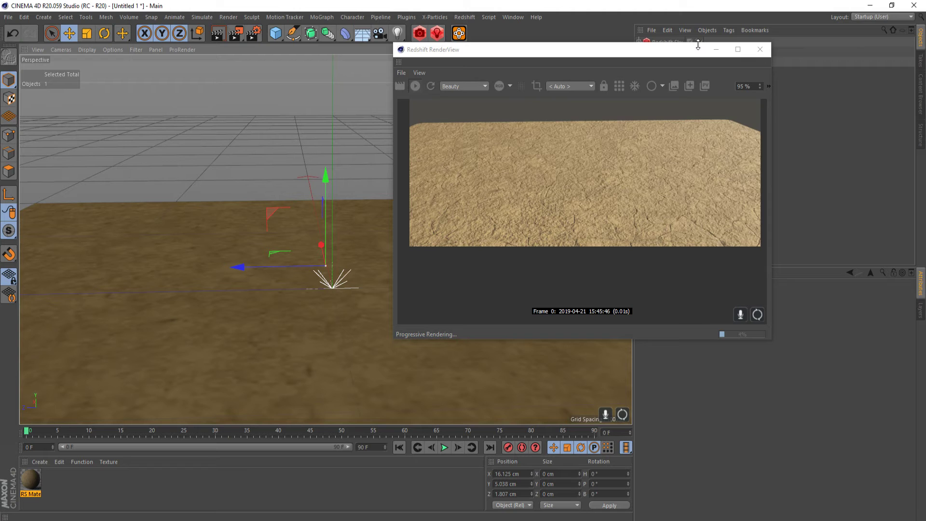
Step: Uncover the object list behind the Redshift RenderView and set the Null's Y position to 0 cm
{"action": "left_click_drag", "start_coordinate": [681, 53], "coordinate": [475, 79]}
{"action": "left_click", "coordinate": [667, 63]}
{"action": "left_click", "coordinate": [668, 296]}
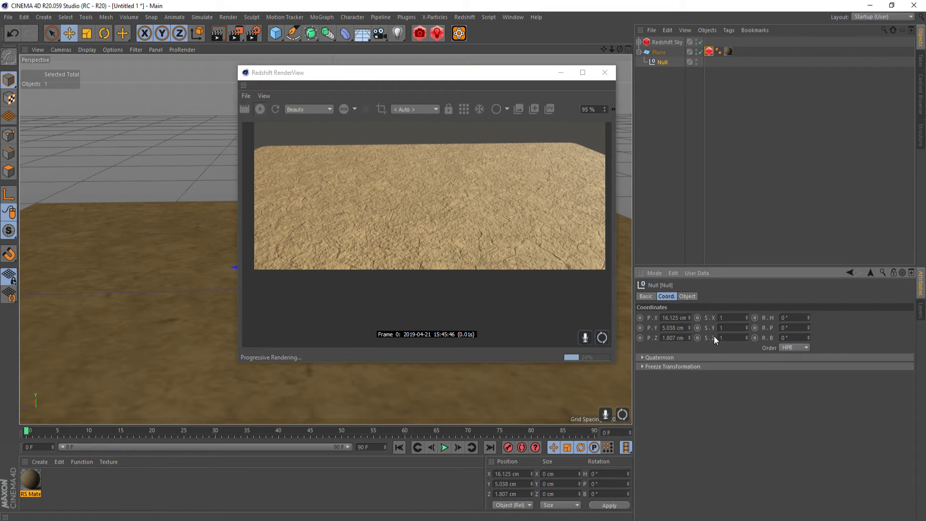
{"action": "left_click", "coordinate": [675, 328]}
{"action": "type", "text": "0"}
{"action": "key", "text": "Return"}
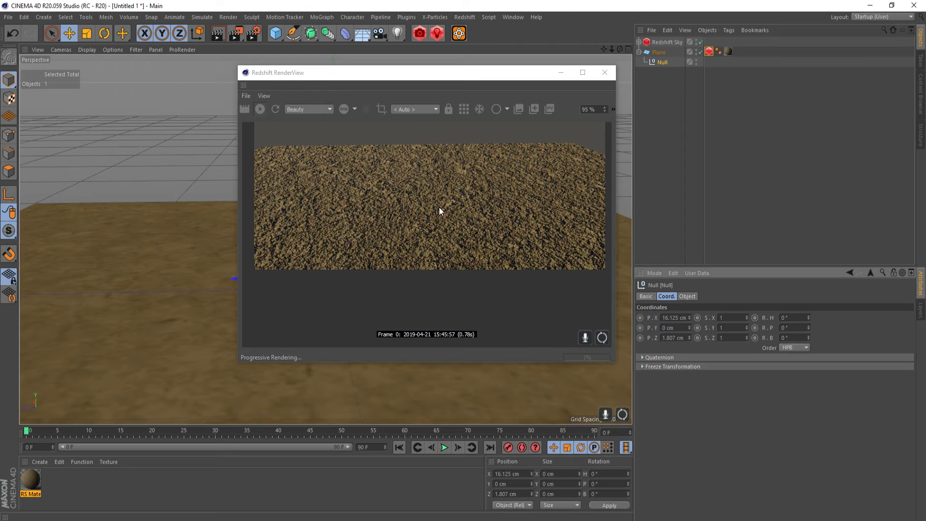
Step: Set the Null's Y position to 0.01 cm
{"action": "left_click", "coordinate": [684, 328]}
{"action": "key", "text": "BackSpace"}
{"action": "key", "text": "Return"}
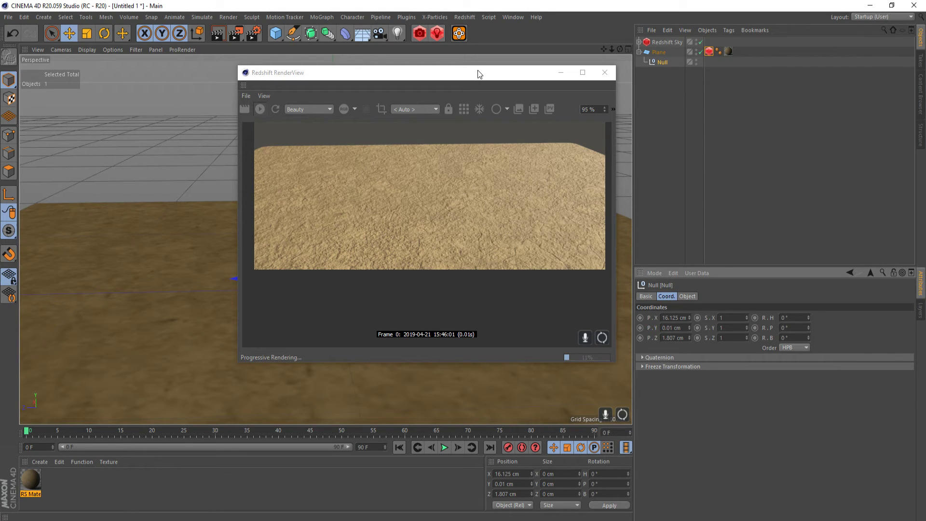
Step: Raise the Null to about 17 cm in Y and slide it horizontally to about -15 cm in X and 3.5 cm in Z
{"action": "left_click_drag", "start_coordinate": [482, 70], "coordinate": [700, 71]}
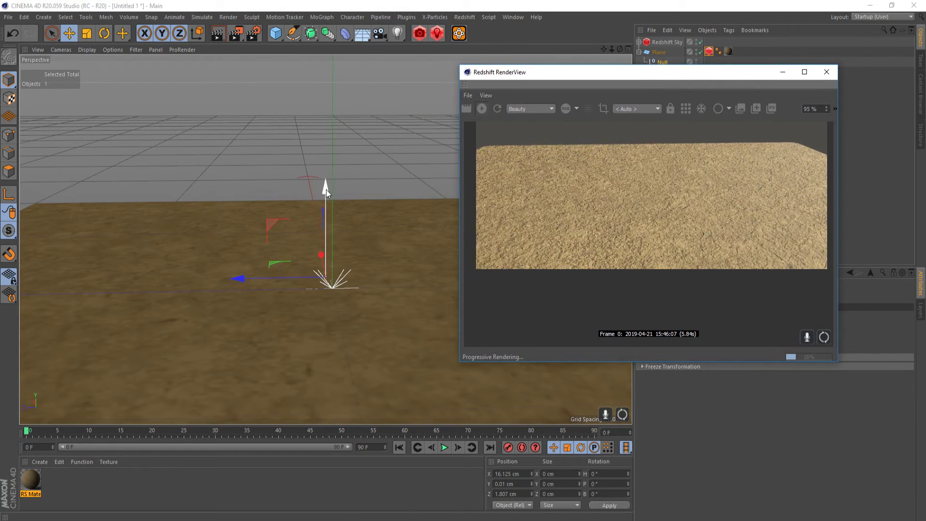
{"action": "left_click_drag", "start_coordinate": [329, 187], "coordinate": [340, 150]}
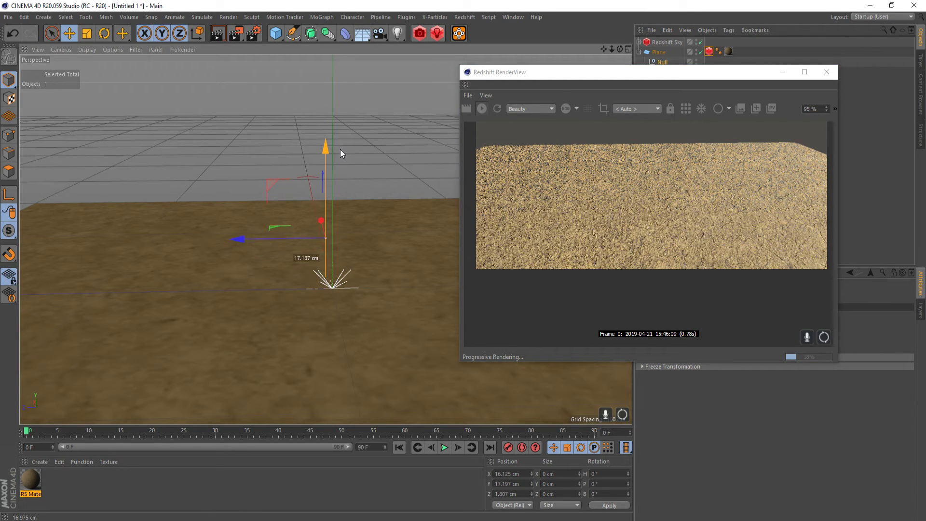
{"action": "left_click_drag", "start_coordinate": [339, 286], "coordinate": [328, 321], "text": "alt"}
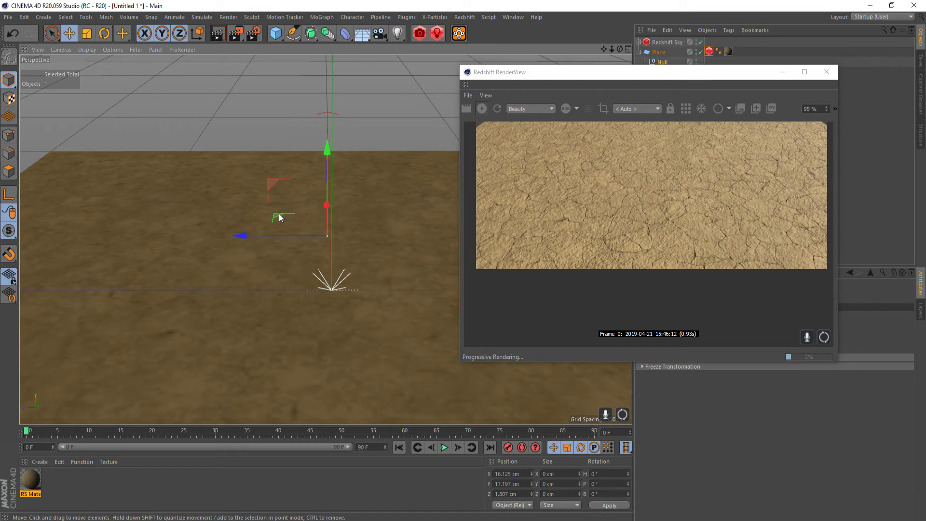
{"action": "left_click_drag", "start_coordinate": [280, 218], "coordinate": [275, 248]}
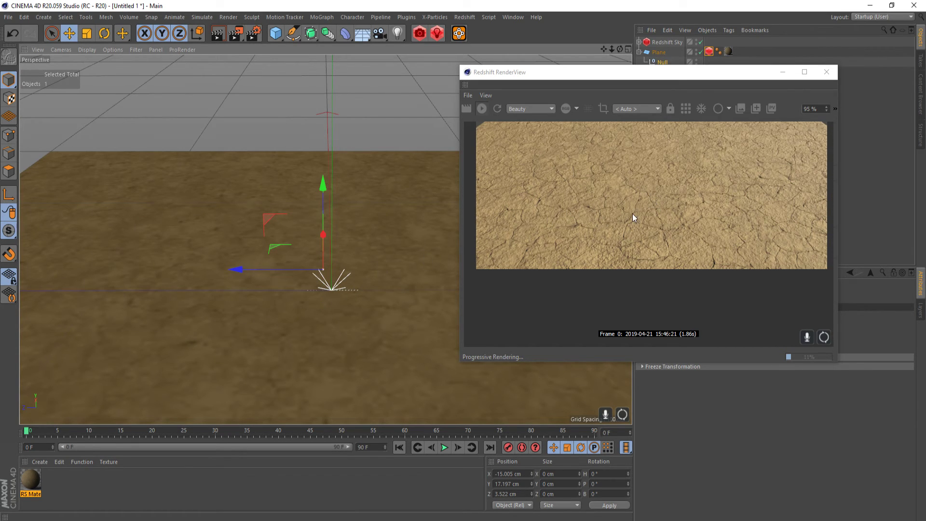
Step: Show the whole plane in the Redshift RenderView at 74% zoom and raise the Null to about 34 cm in Y
{"action": "scroll", "coordinate": [637, 263], "scroll_direction": "down", "scroll_amount": 2}
{"action": "middle_click_drag", "start_coordinate": [333, 300], "coordinate": [346, 246], "text": "alt"}
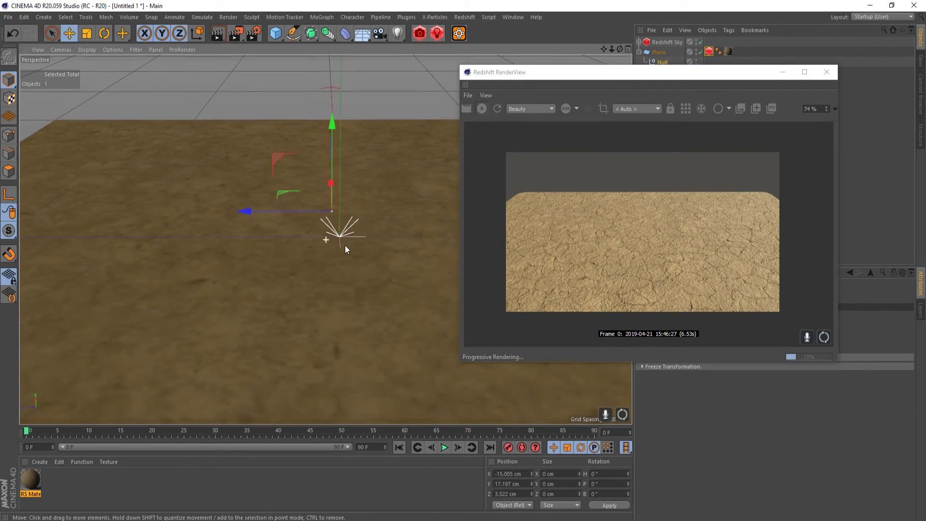
{"action": "right_click_drag", "start_coordinate": [353, 250], "coordinate": [261, 277], "text": "alt"}
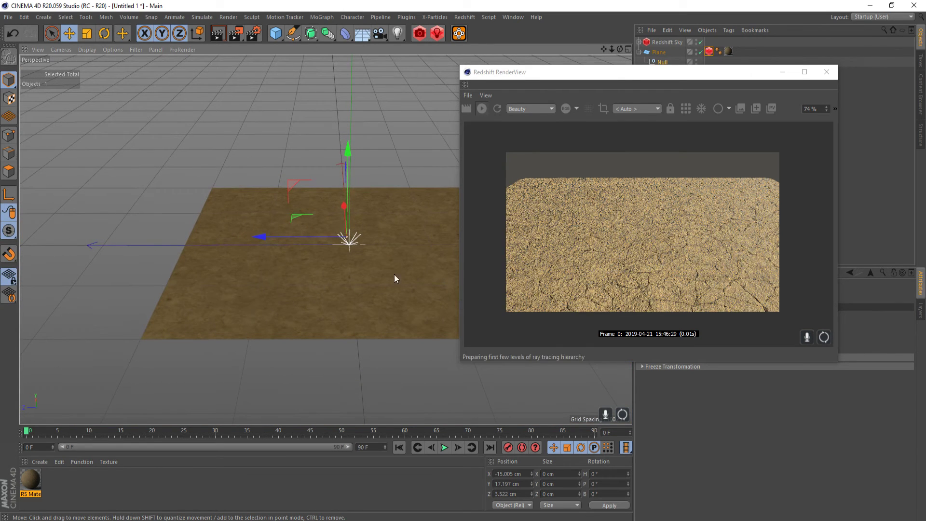
{"action": "right_click_drag", "start_coordinate": [403, 268], "coordinate": [449, 280], "text": "alt"}
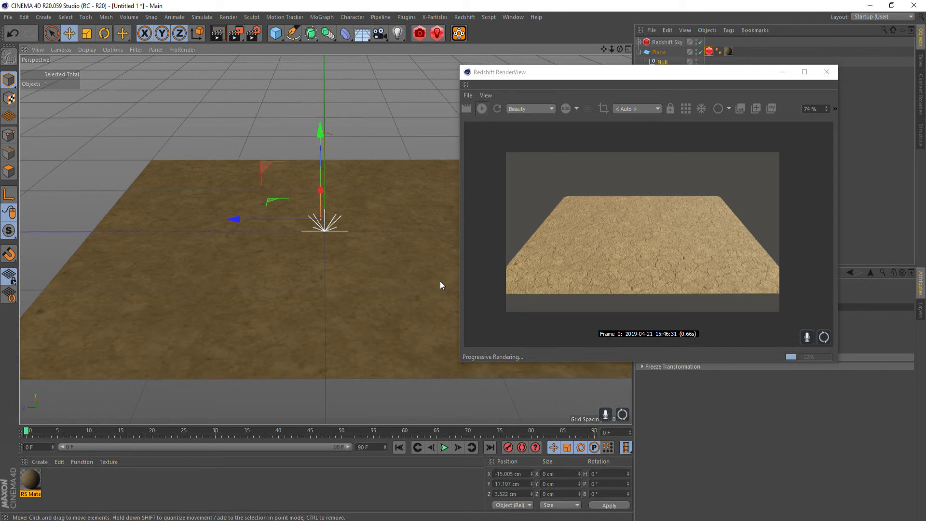
{"action": "left_click_drag", "start_coordinate": [316, 144], "coordinate": [344, 114]}
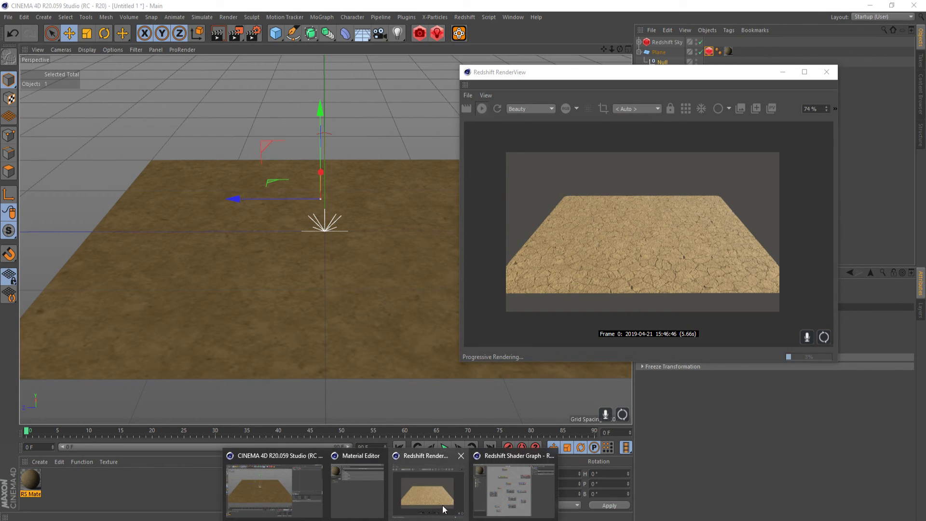
Step: Bring up the Redshift Shader Graph, review the Null-driven node network, and move the Redshift Object node slightly away from its Cross Product node
{"action": "left_click", "coordinate": [496, 493]}
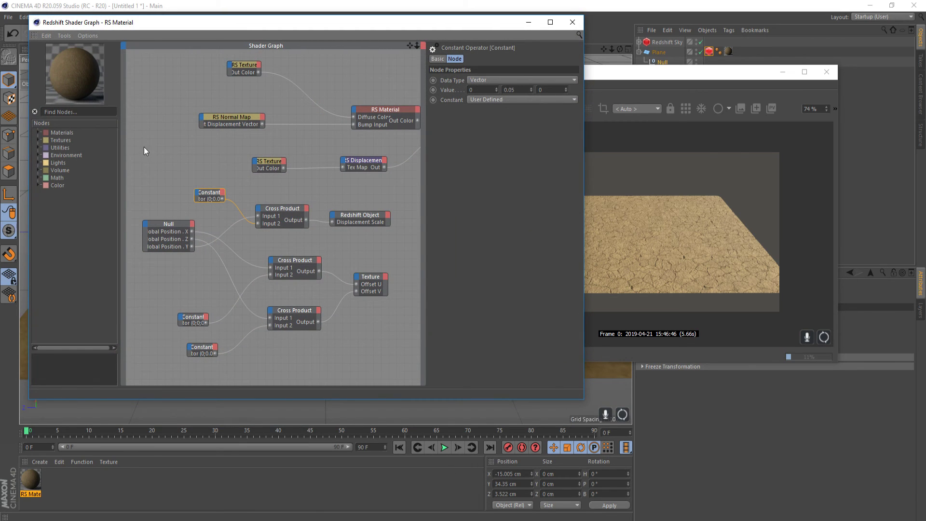
{"action": "left_click_drag", "start_coordinate": [146, 181], "coordinate": [393, 388]}
{"action": "left_click", "coordinate": [358, 254]}
{"action": "right_click", "coordinate": [359, 259]}
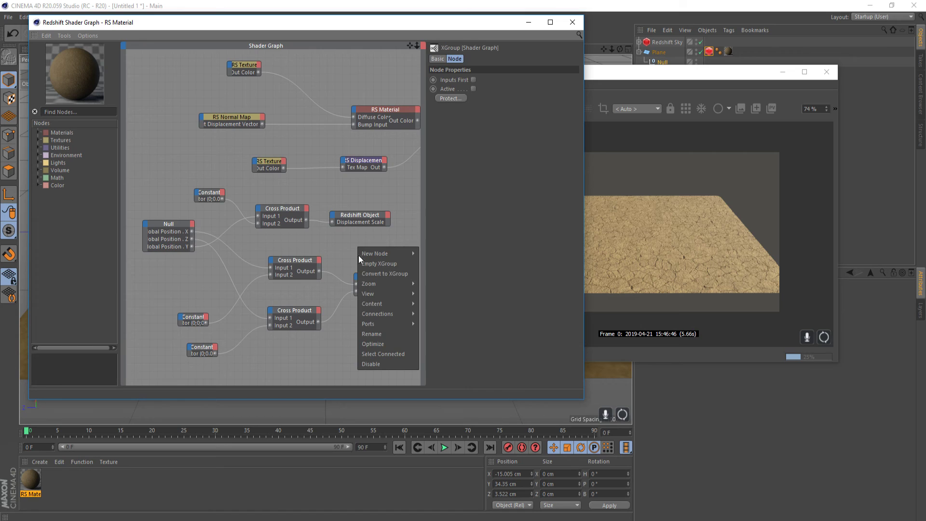
{"action": "left_click", "coordinate": [324, 303]}
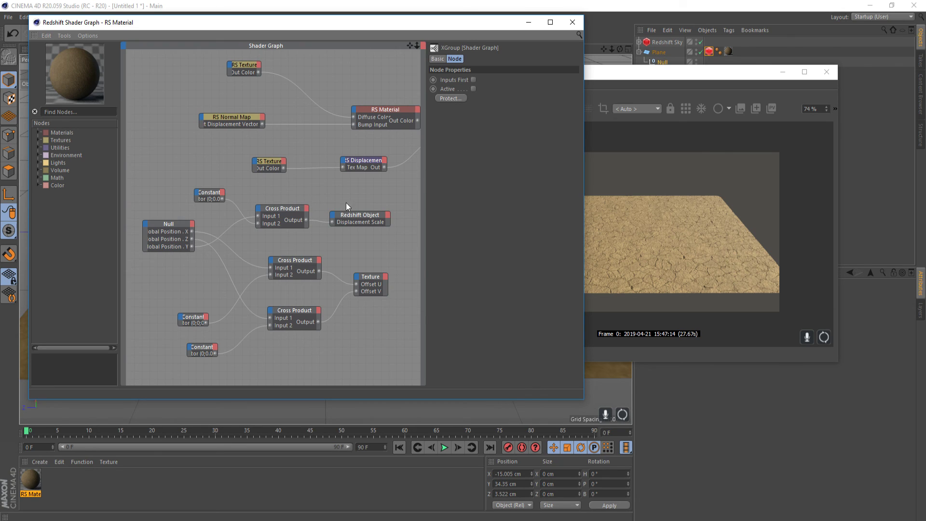
{"action": "left_click_drag", "start_coordinate": [373, 215], "coordinate": [386, 211]}
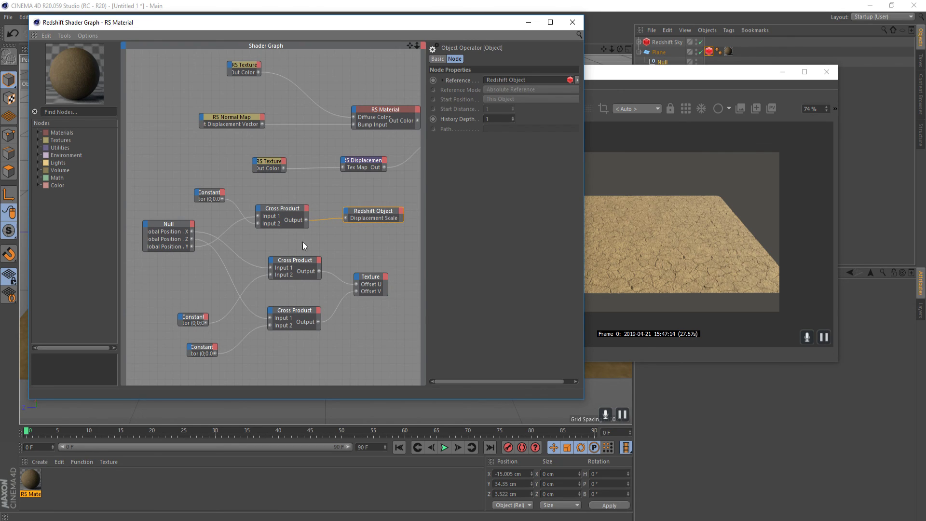